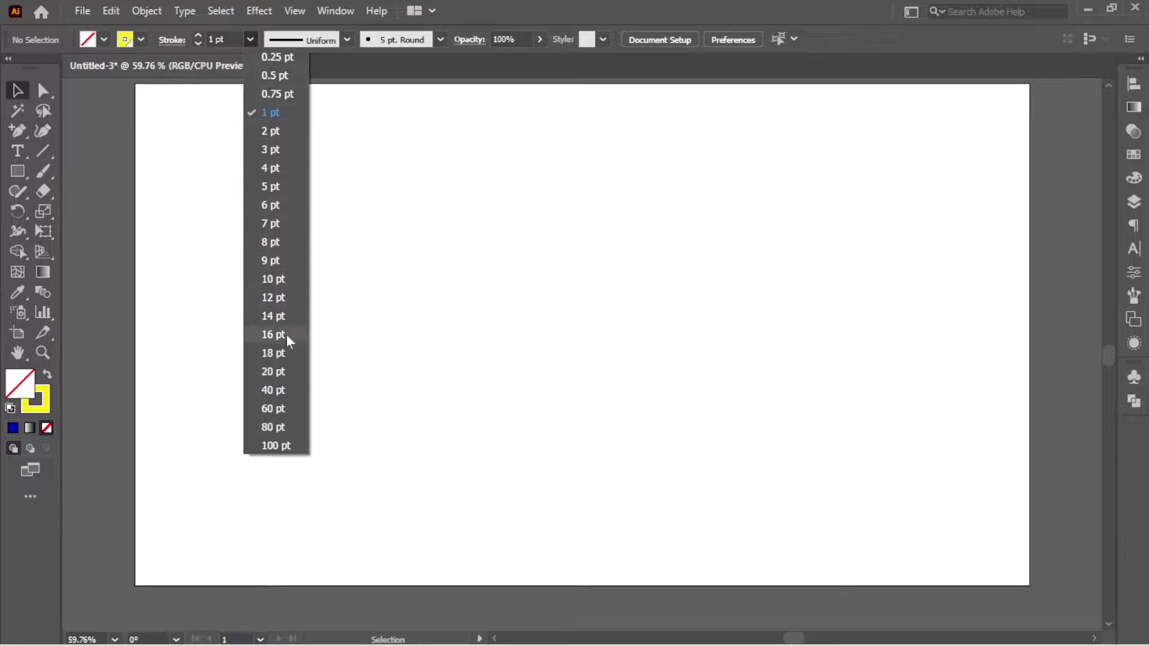
Draw a 120 px line segment at 270° with a 20 pt yellow stroke on the artboard's upper-left area
click(280, 371)
drag(37, 146, 74, 145)
click(414, 233)
click(542, 359)
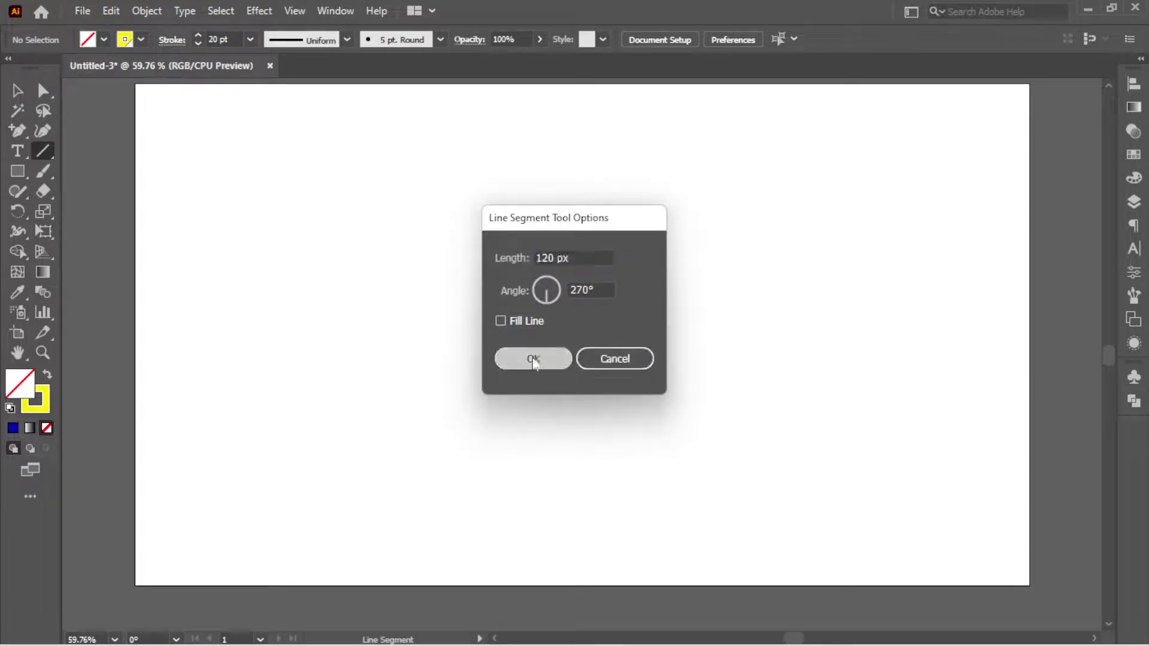
click(17, 90)
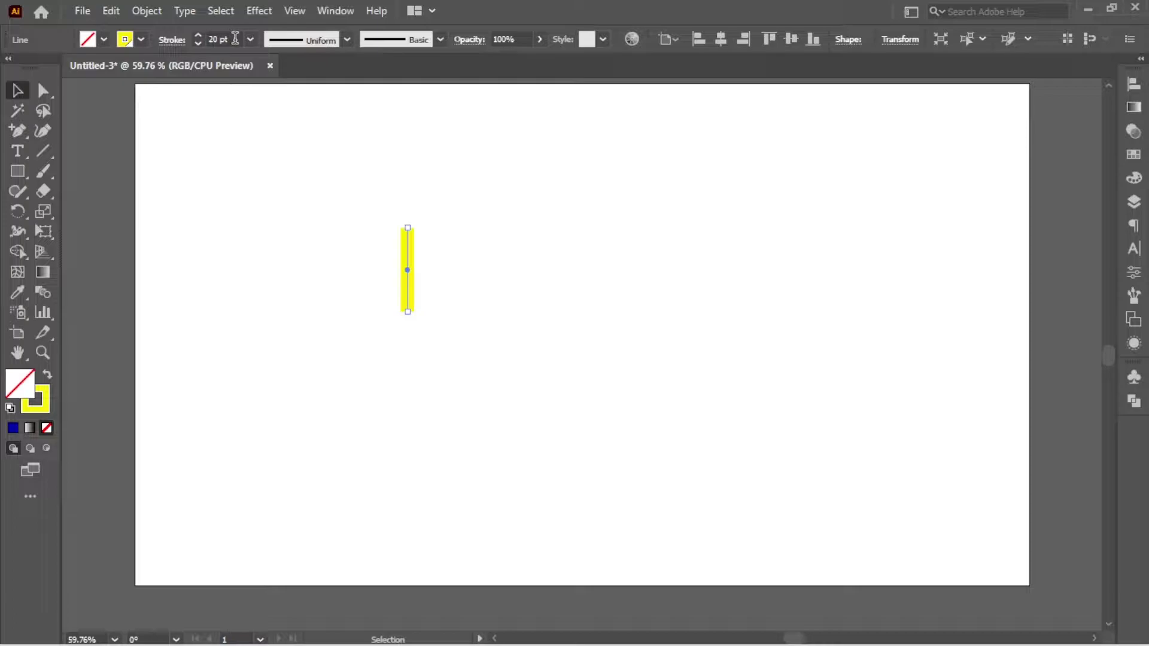
Give the vertical line round caps and set its stroke weight to 40 pt
click(171, 39)
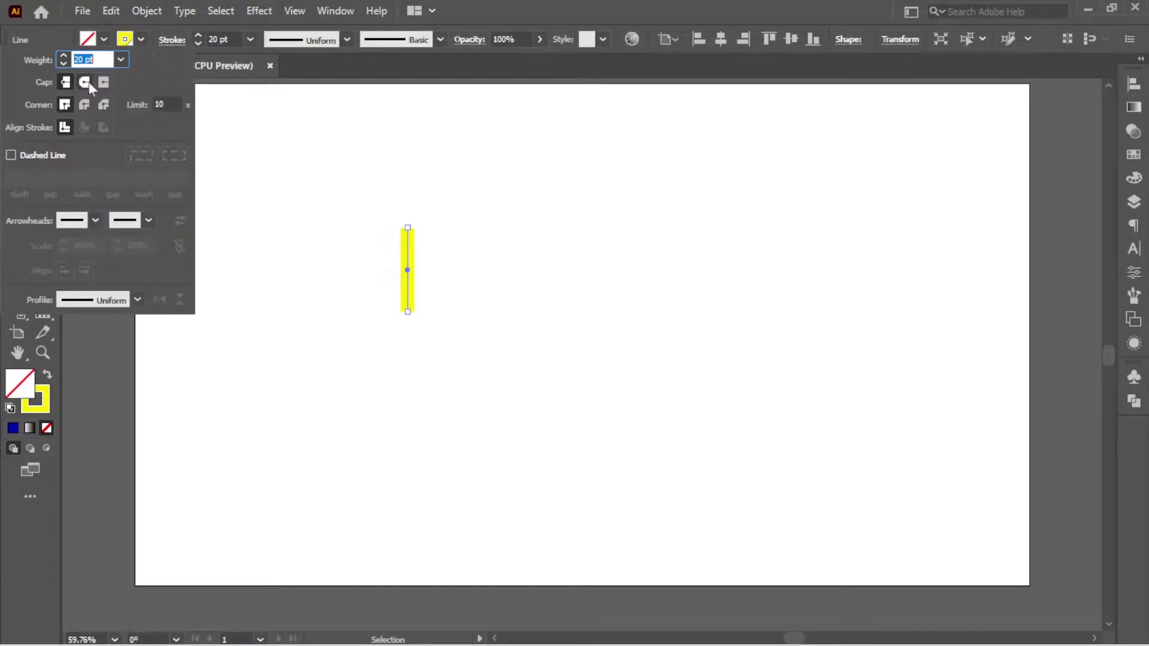
click(85, 83)
click(504, 199)
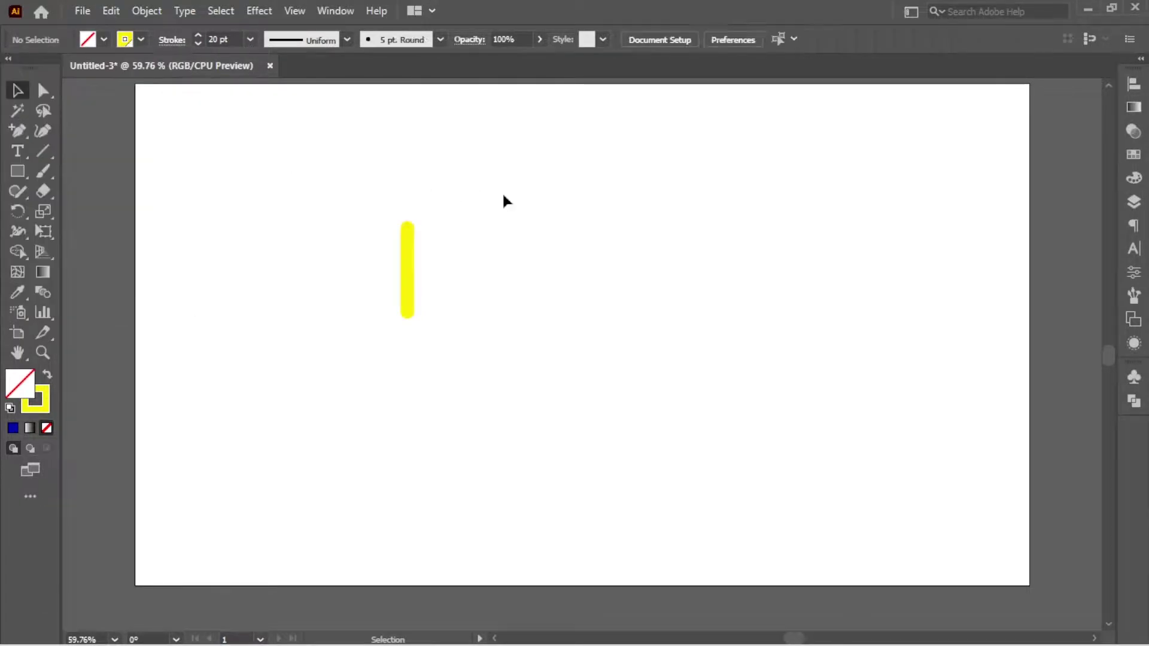
click(409, 253)
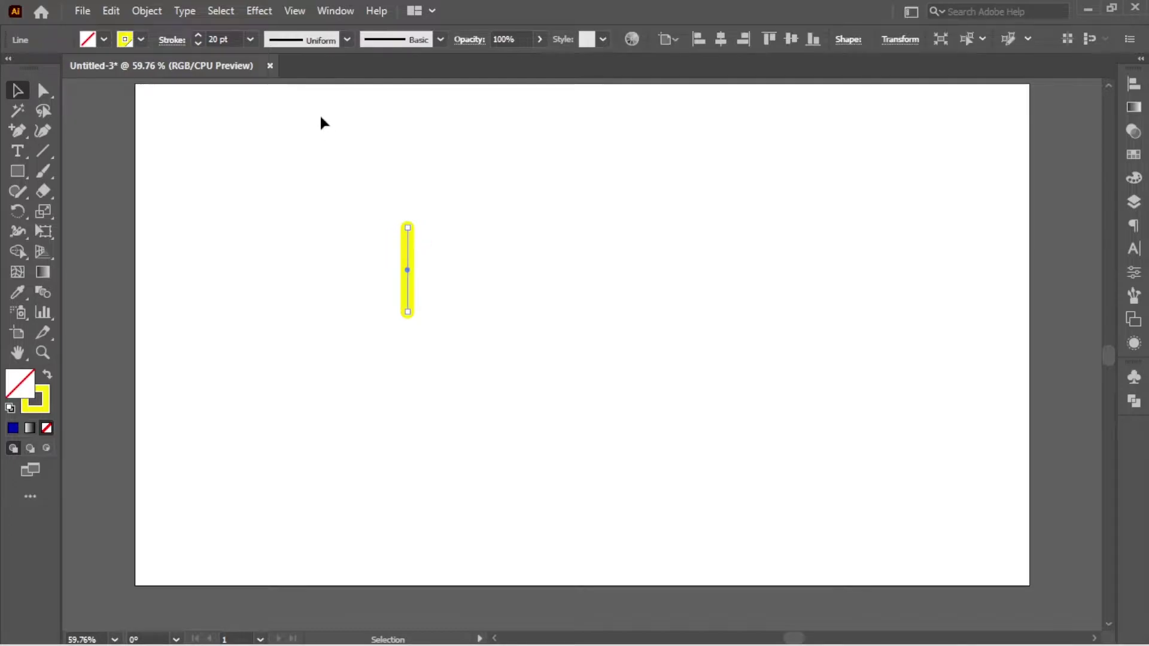
click(249, 40)
click(272, 390)
click(503, 284)
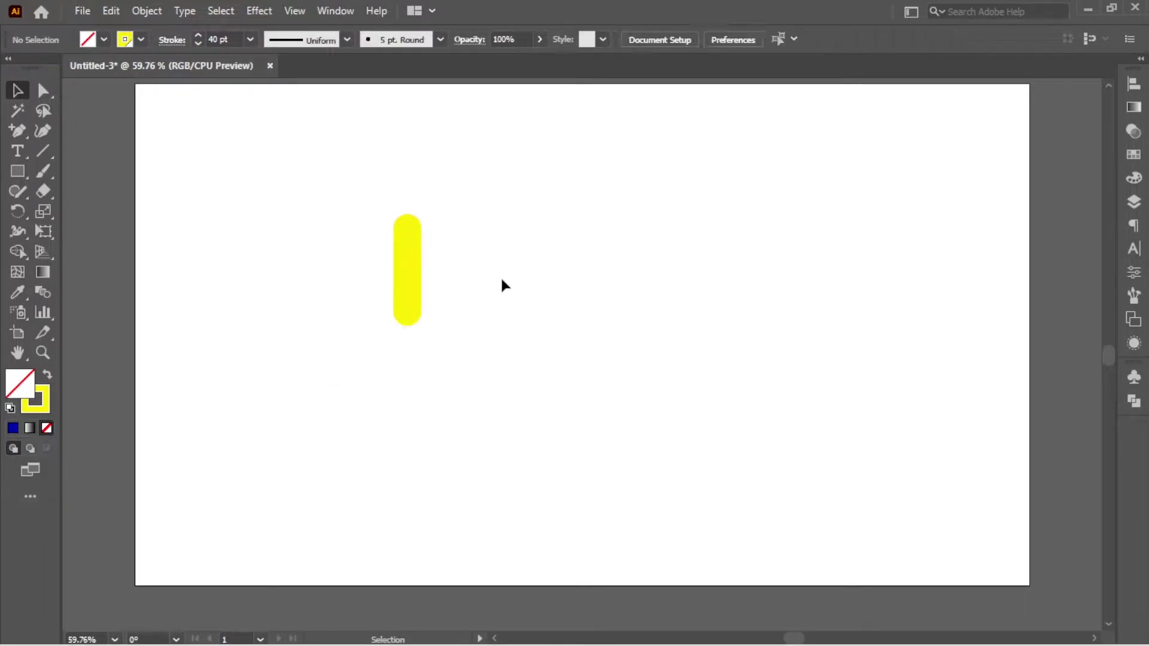
Duplicate the vertical line in front, rotate the copy to horizontal and place it extending right from the original's lower part
click(408, 248)
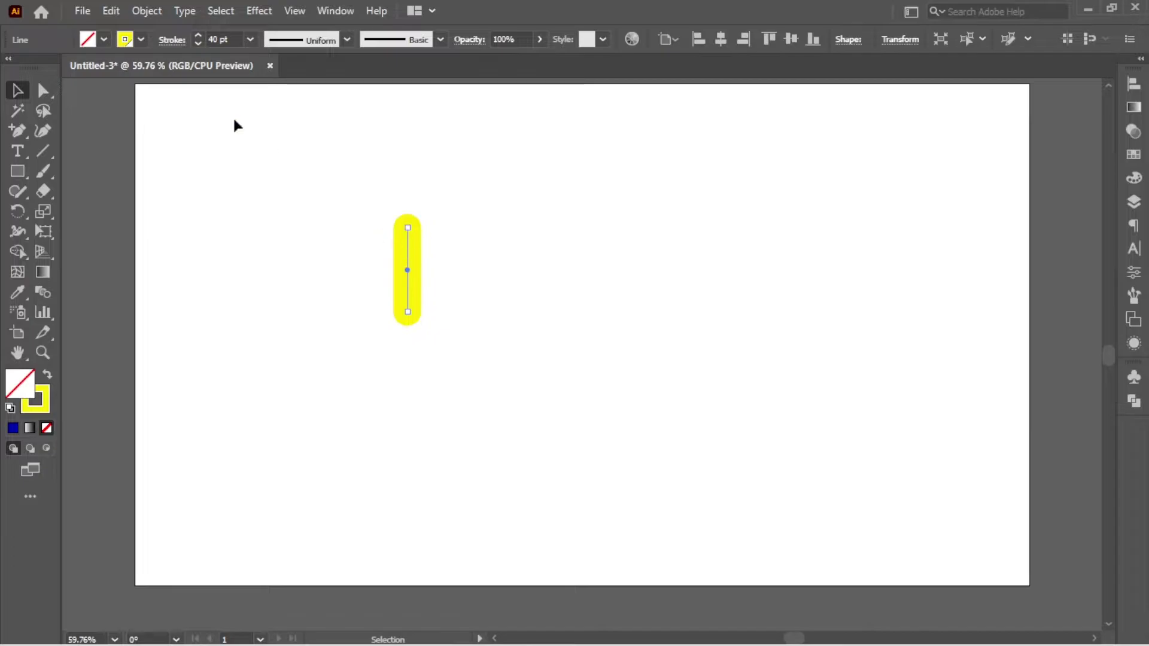
click(149, 11)
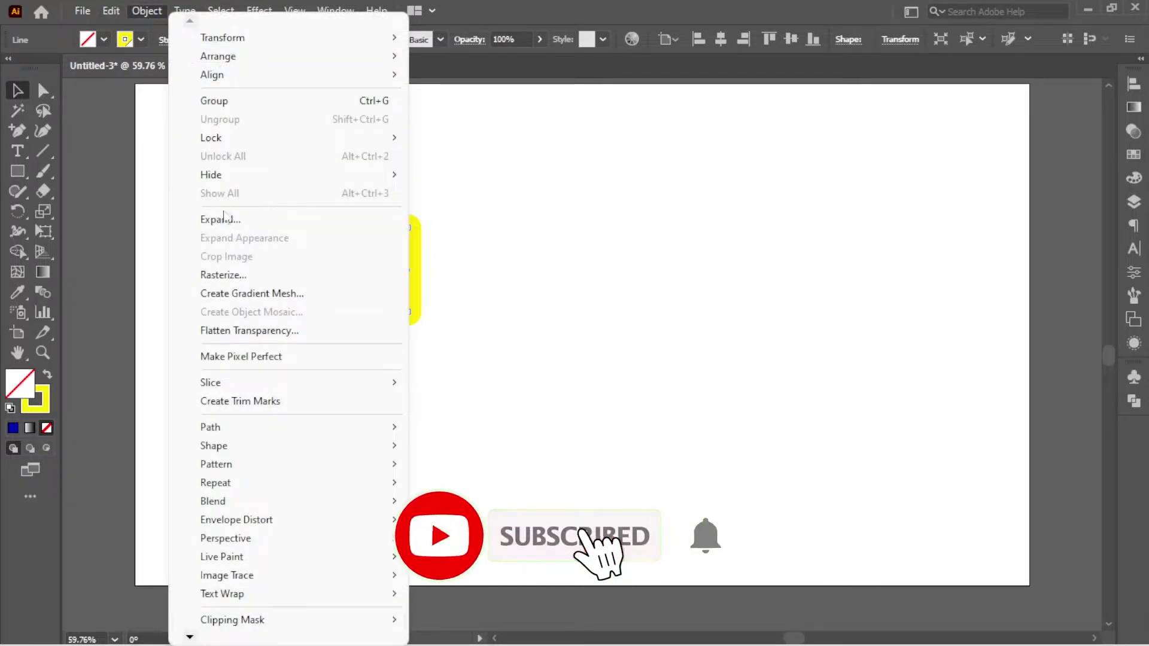
click(111, 11)
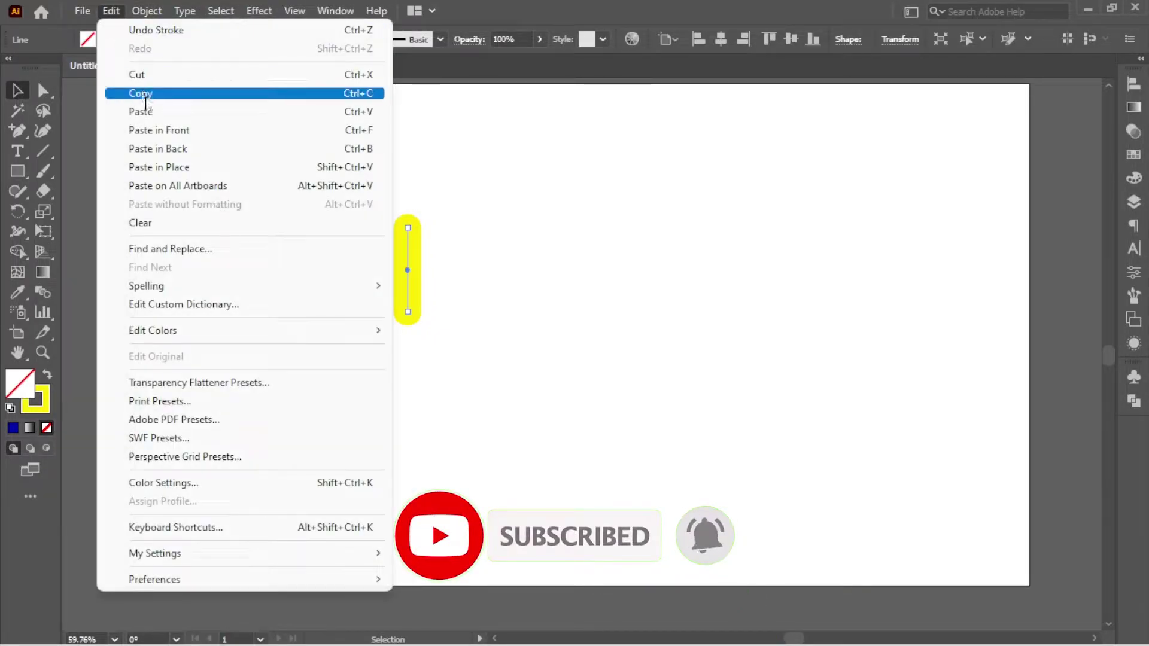
click(145, 96)
click(111, 11)
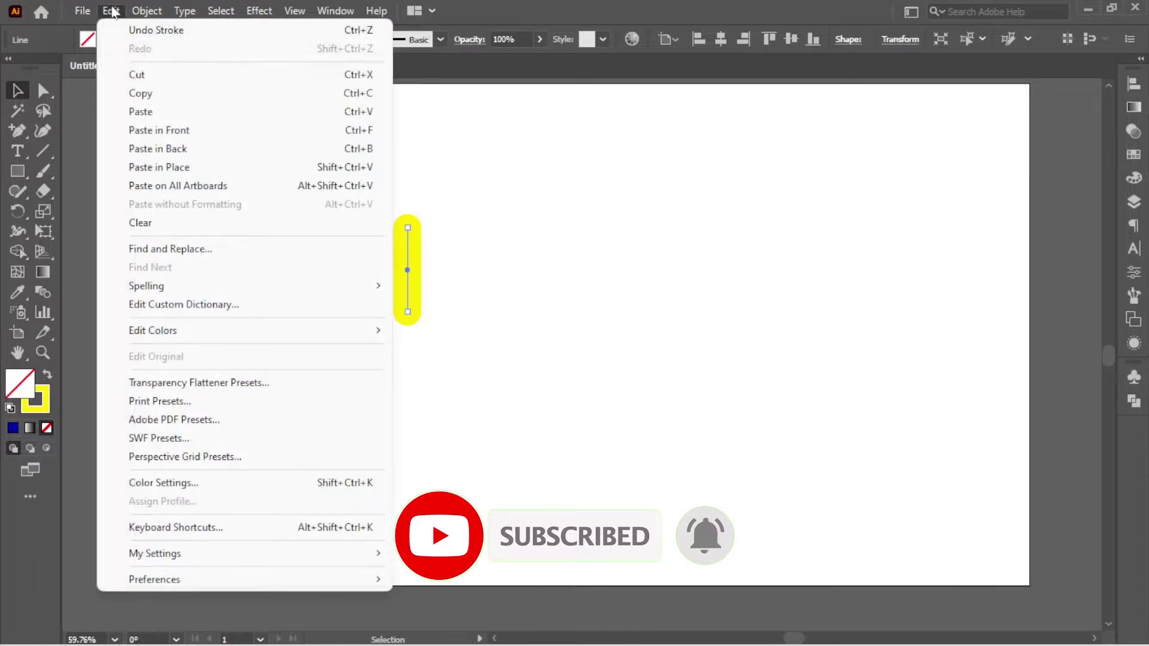
click(160, 130)
drag(417, 222, 477, 296)
click(493, 318)
Align the bottom edges of both lines, relative to the selection, so they form an L shape
key(ctrl+a)
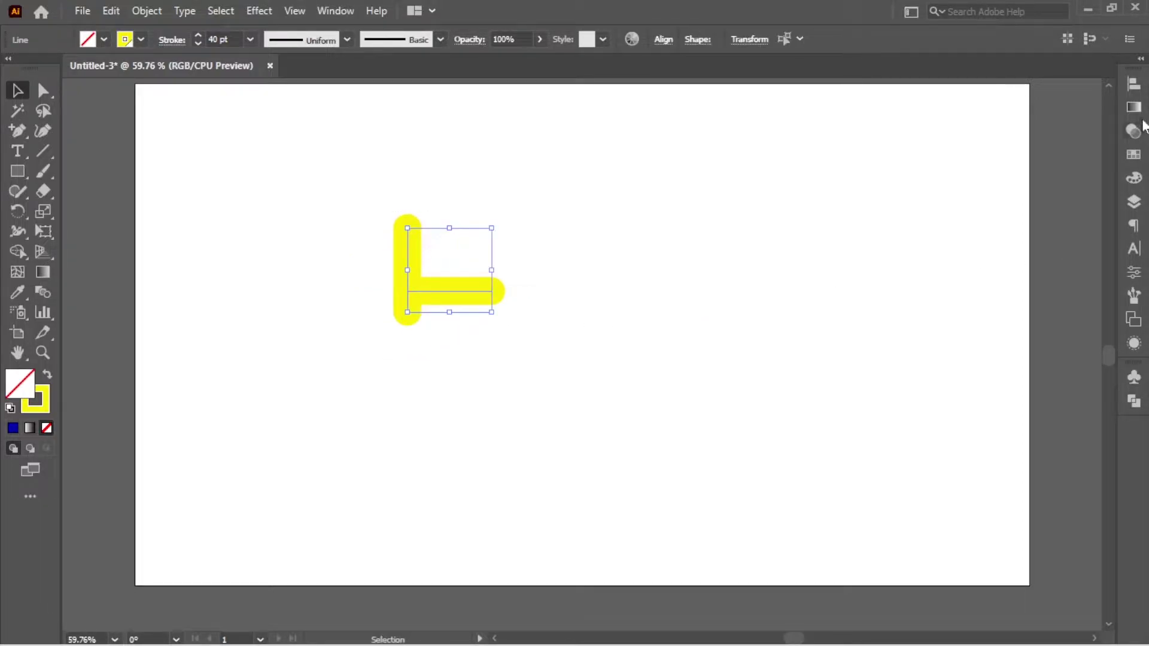
click(1133, 84)
click(1100, 122)
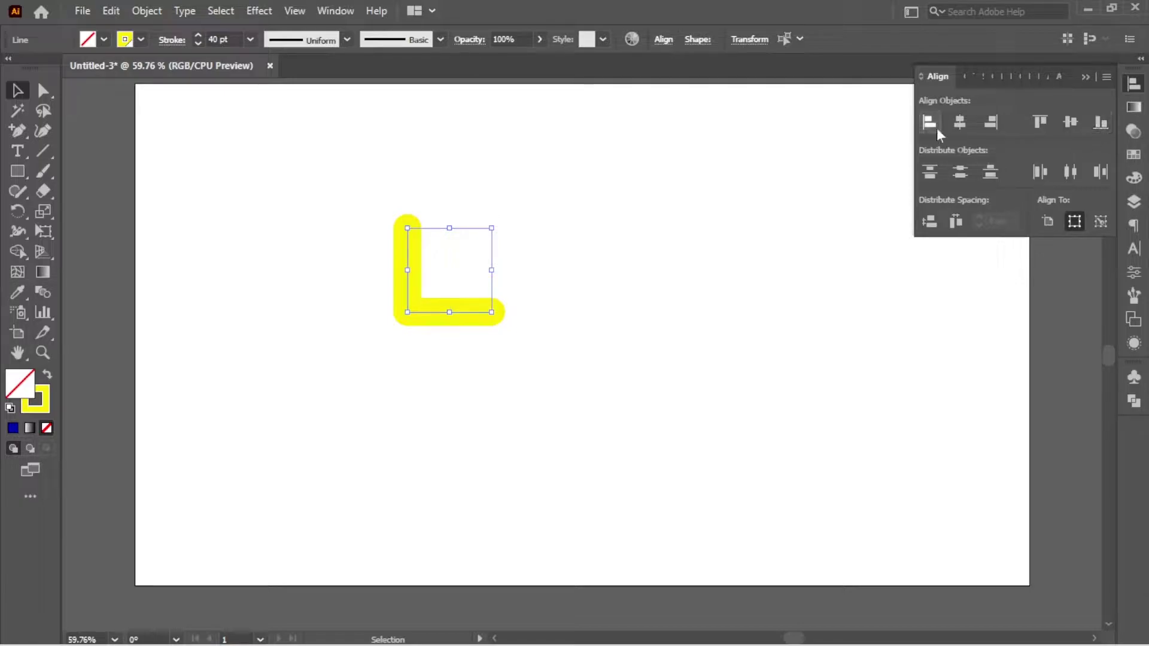
click(555, 264)
Recolor the horizontal line's stroke with the golden-yellow swatch
drag(467, 346, 467, 346)
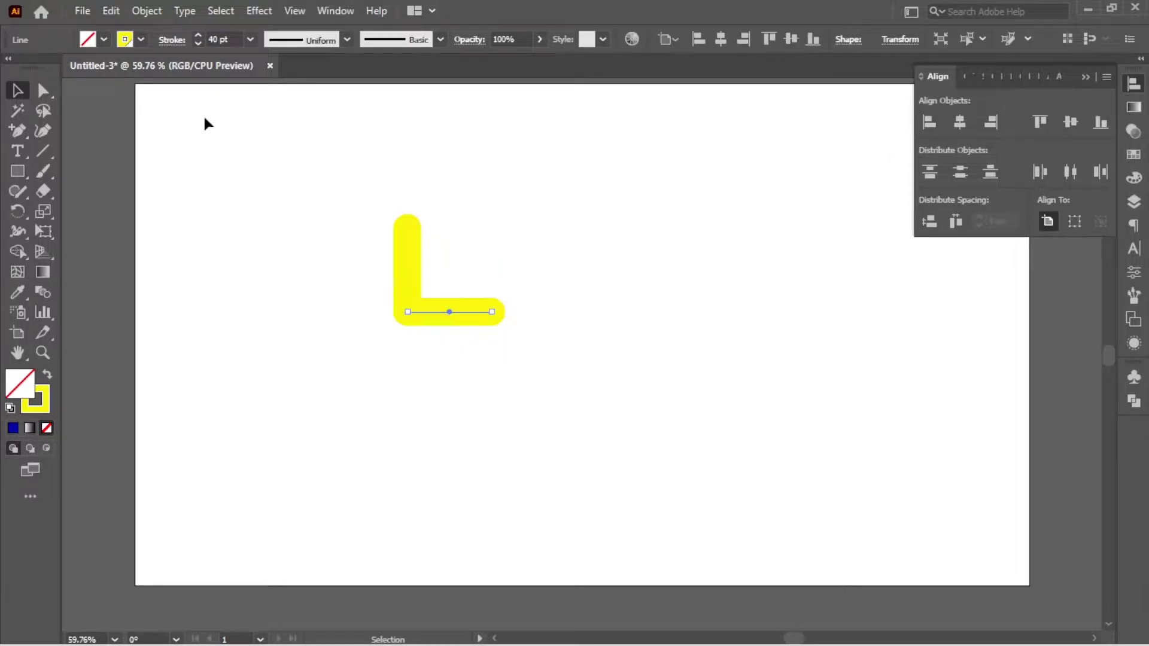
click(125, 40)
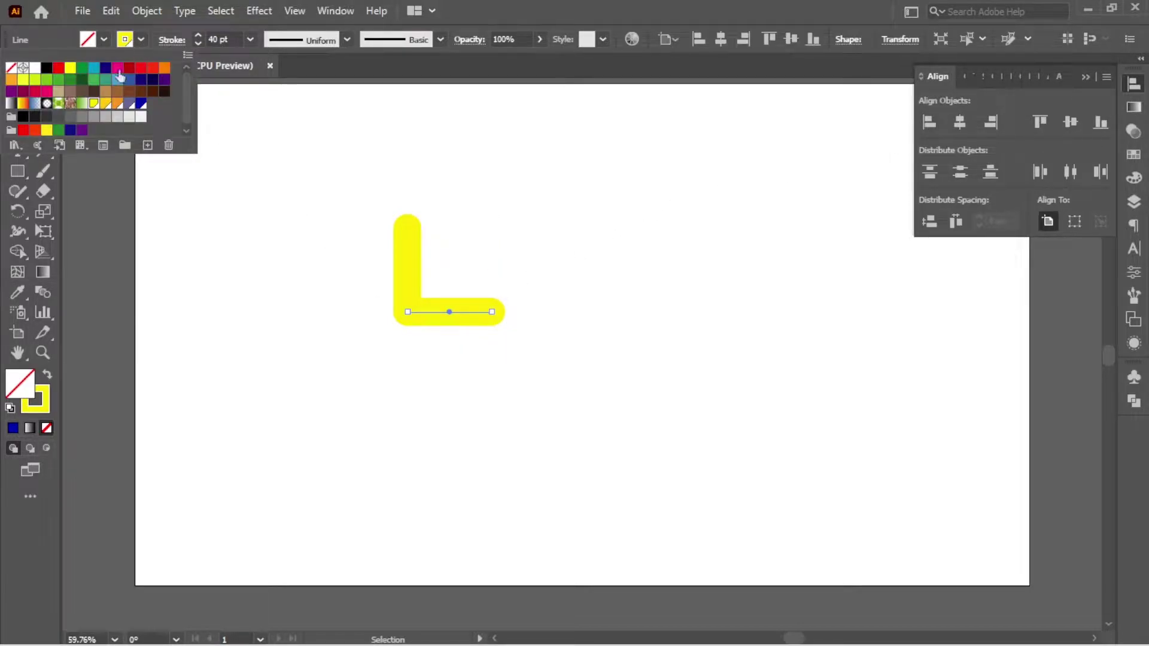
click(105, 106)
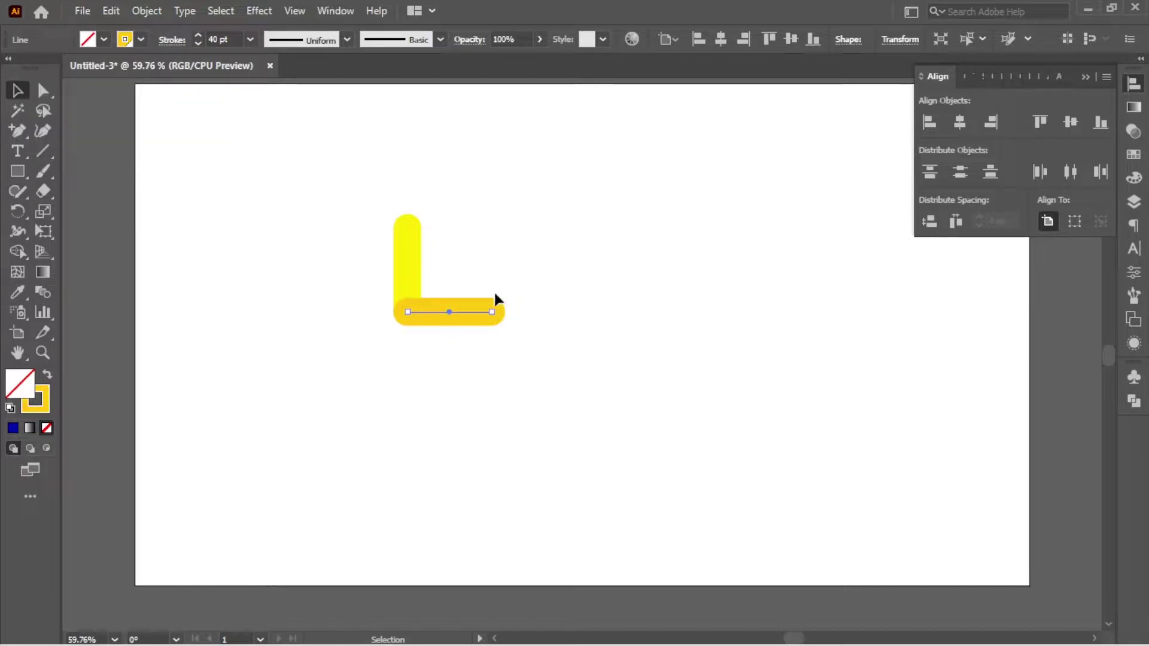
click(522, 274)
Apply a darkening blend mode to the horizontal line so that its overlap with the vertical line is darker
click(506, 312)
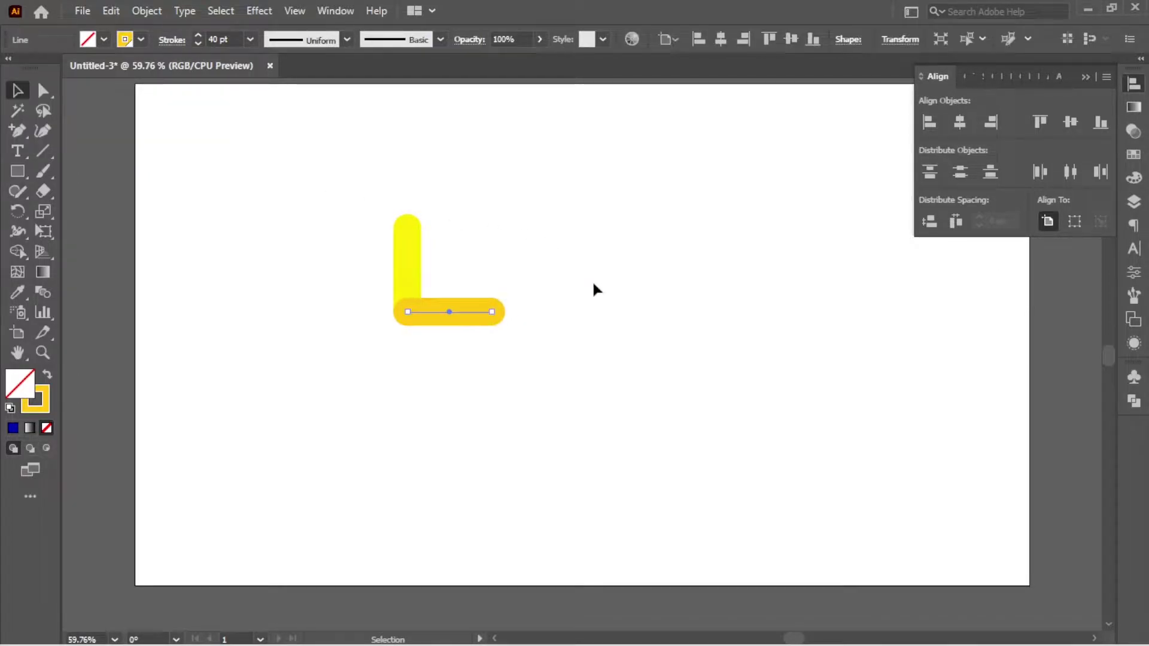
click(1091, 82)
click(1127, 132)
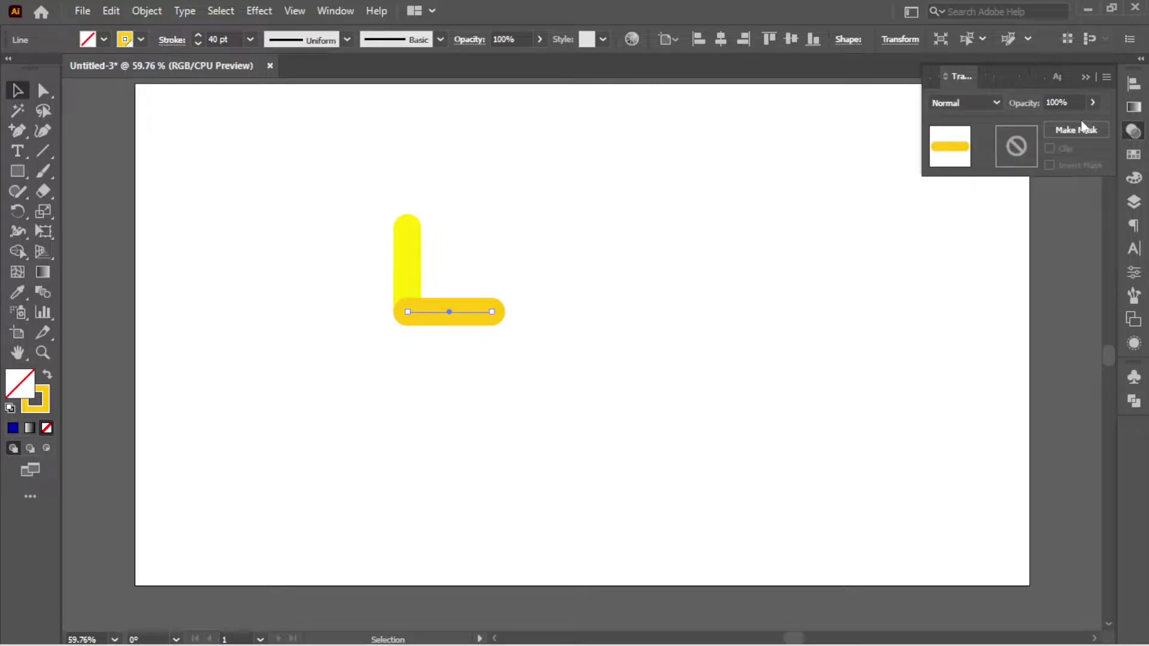
click(993, 101)
click(961, 161)
click(586, 252)
Group the two lines and rotate the group so that its corner points straight up as a chevron
drag(541, 262, 358, 363)
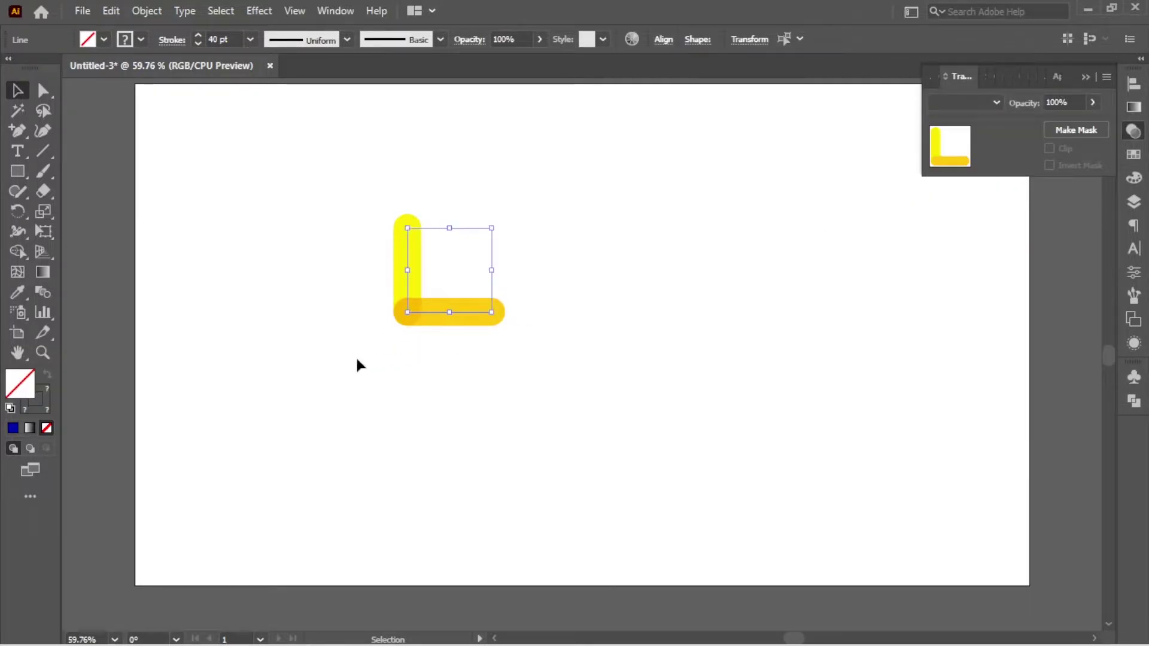
click(502, 374)
drag(479, 206, 409, 352)
drag(334, 177, 505, 381)
click(149, 11)
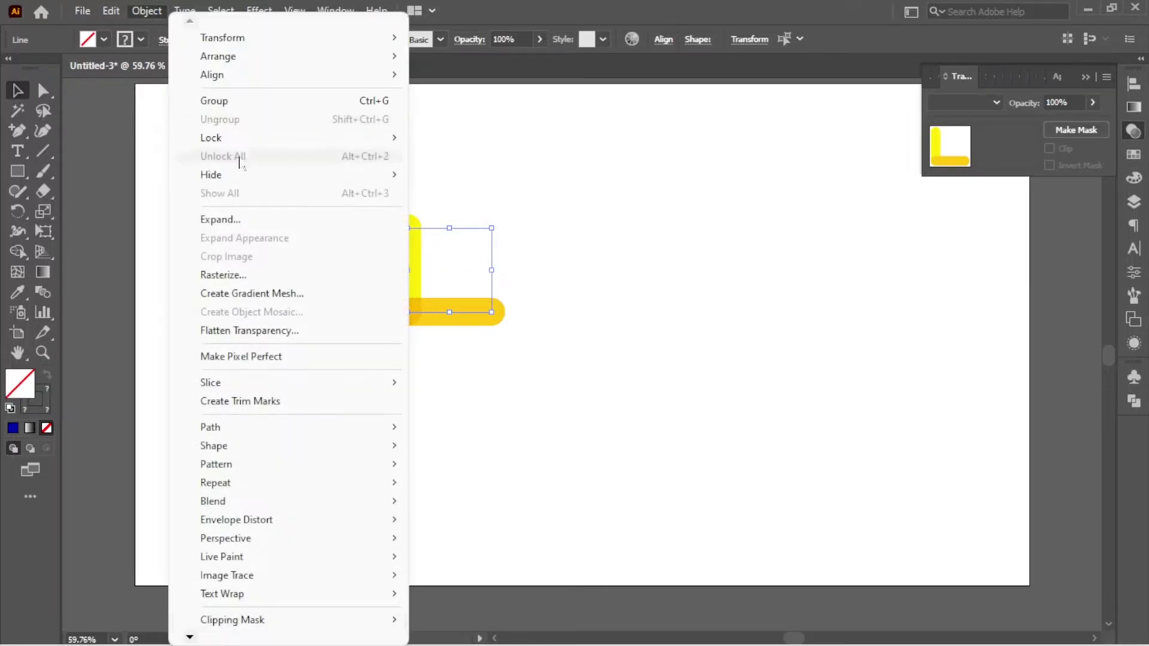
click(381, 106)
drag(500, 223, 430, 329)
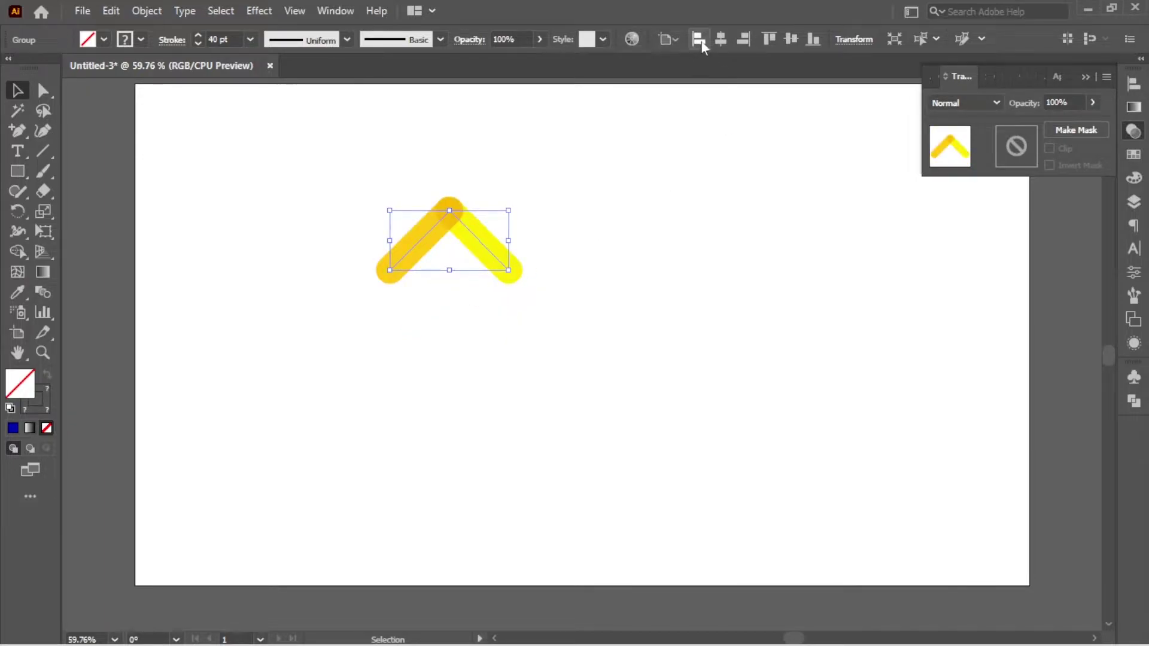
Center the chevron group horizontally and vertically on the artboard
click(722, 40)
click(789, 38)
click(721, 238)
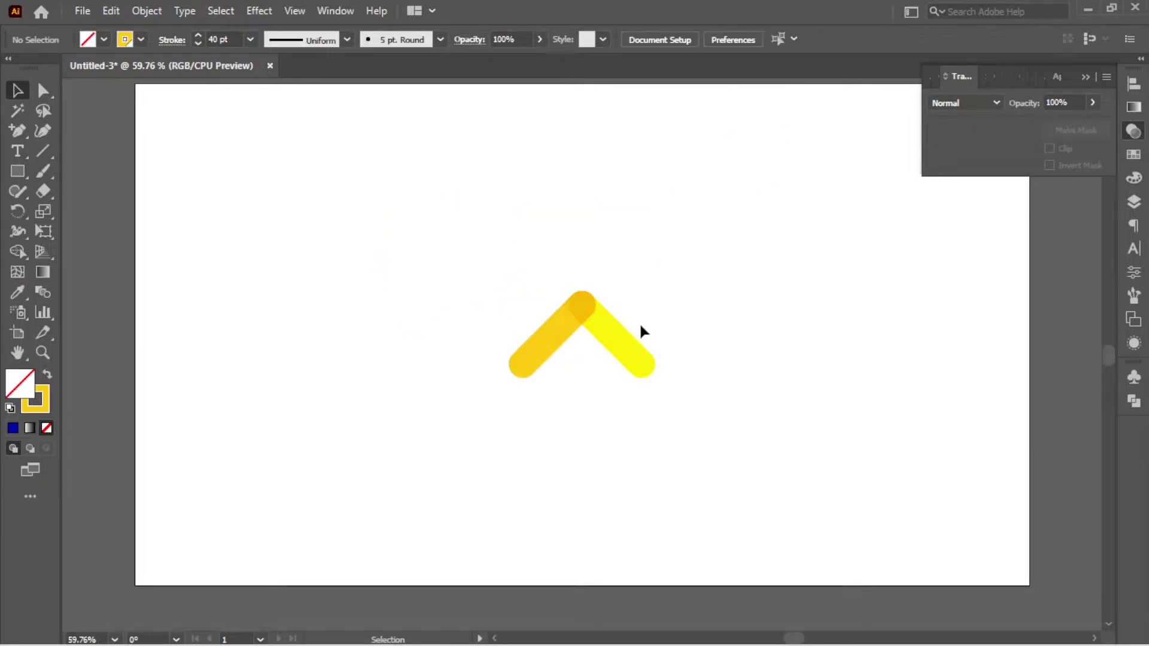
Ungroup the chevron into its two separate lines
scroll(639, 303, up, 1)
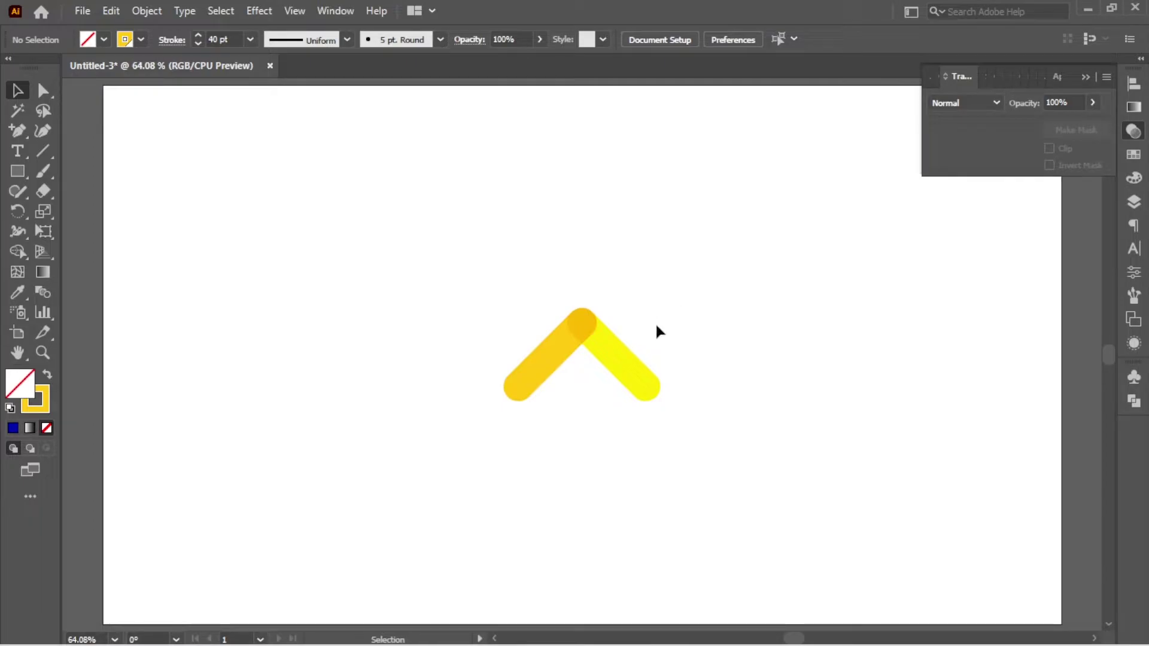
click(623, 362)
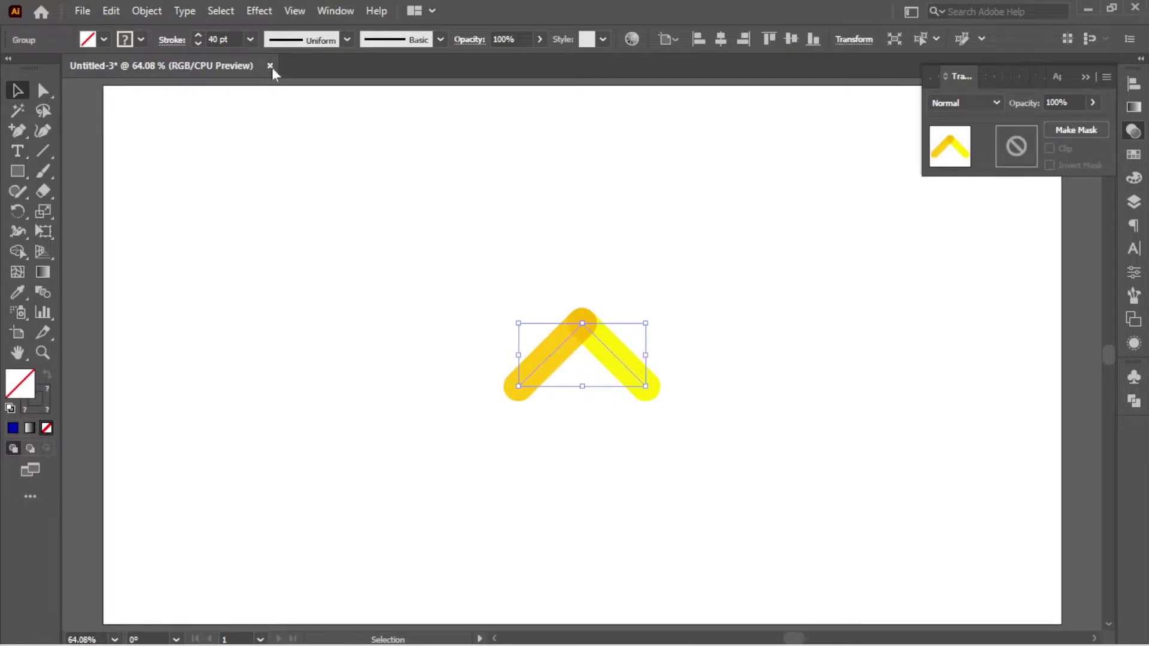
click(146, 11)
click(224, 116)
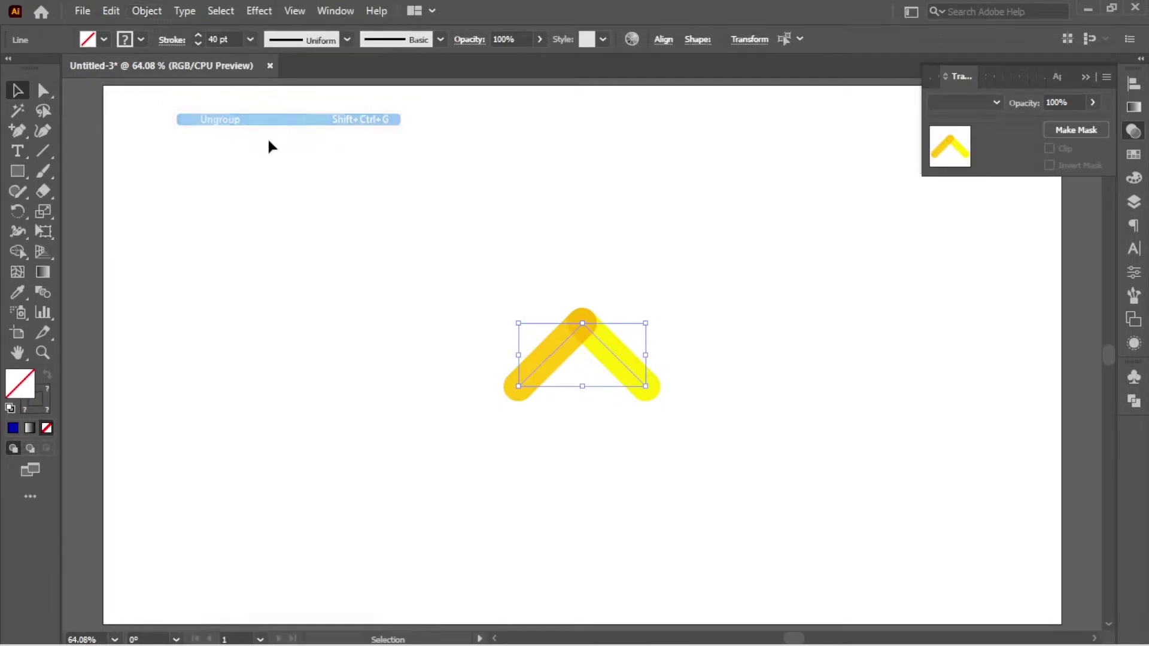
click(712, 260)
Copy the chevron's right yellow line and paste a duplicate of it
click(617, 357)
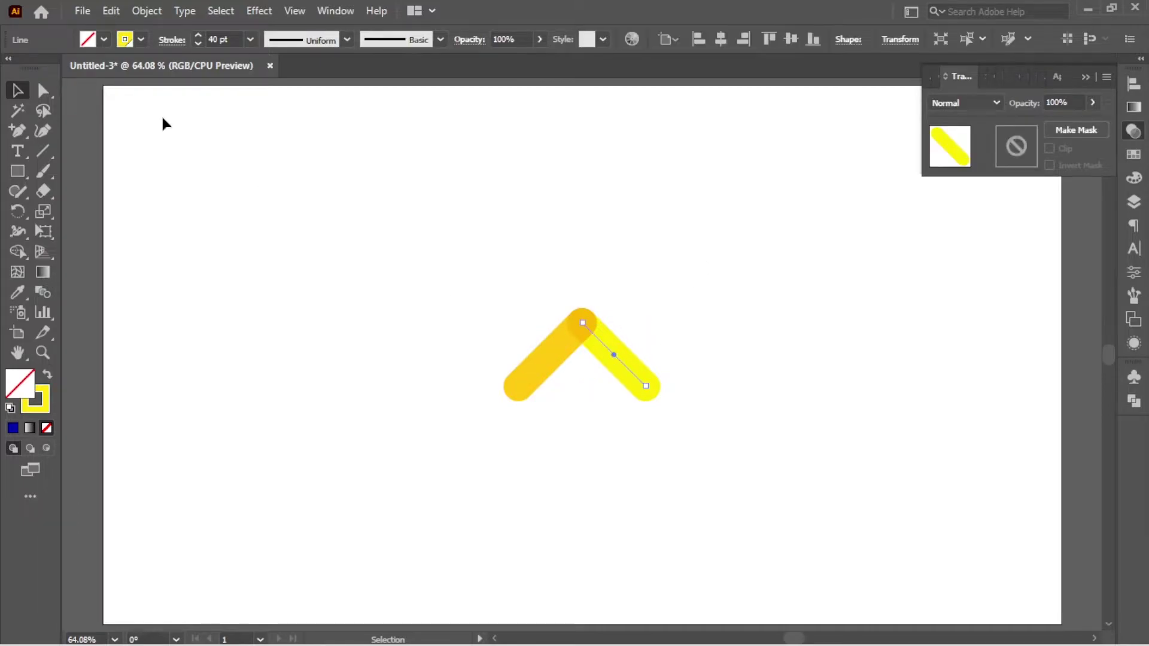
click(111, 11)
click(147, 92)
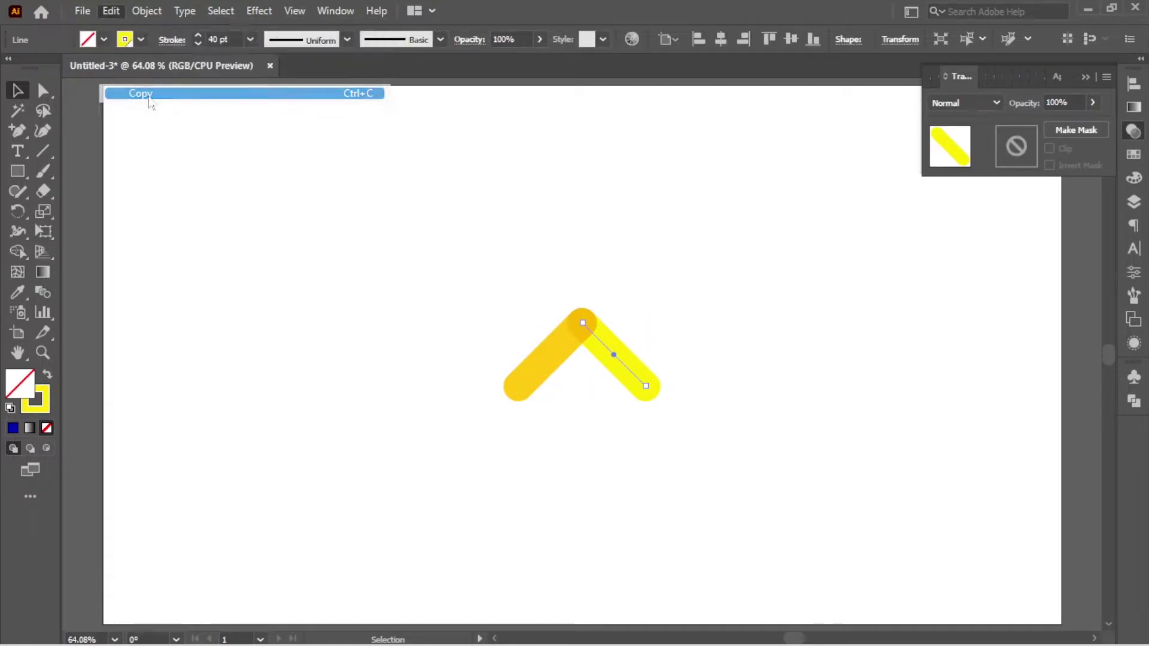
click(112, 11)
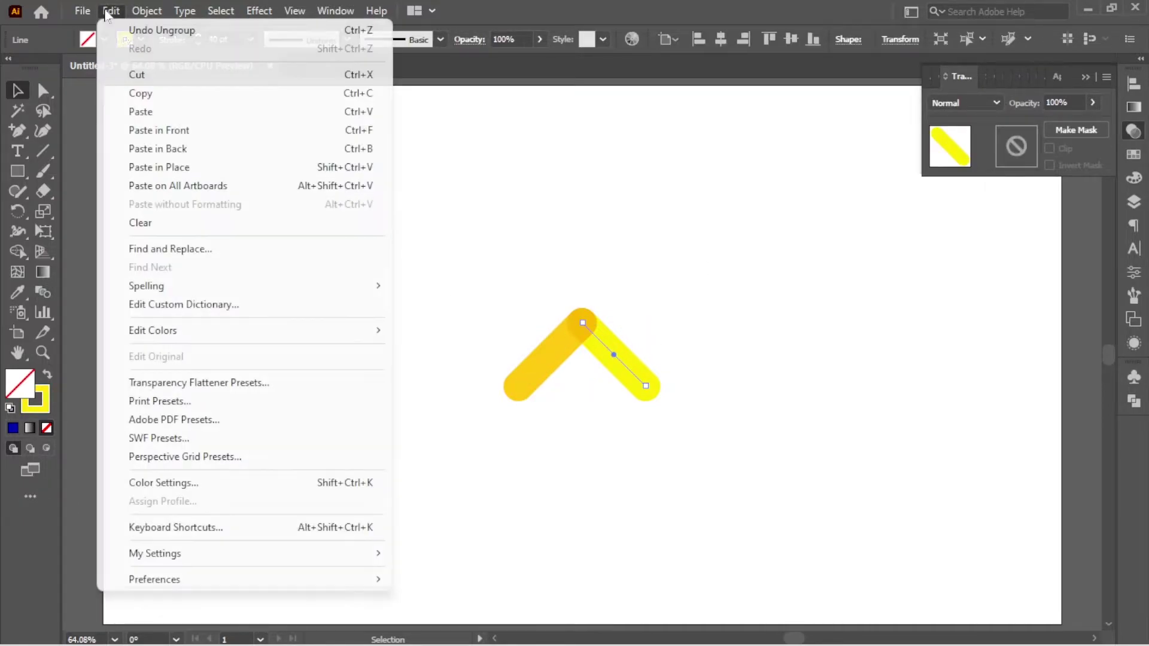
click(159, 114)
click(833, 359)
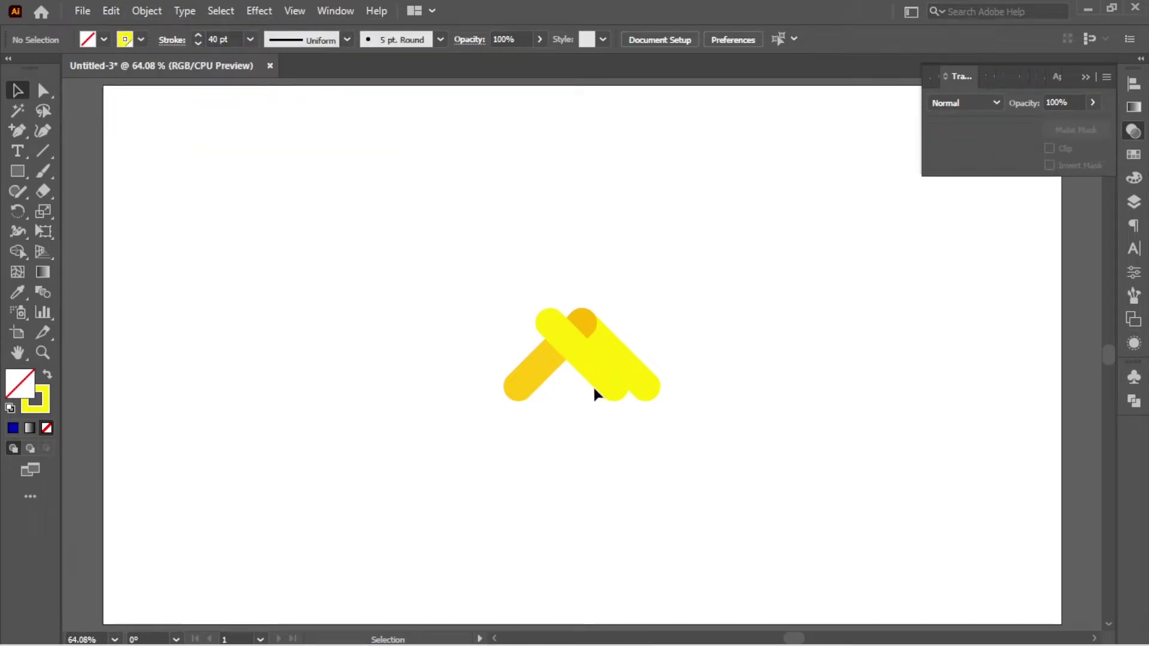
Rotate the pasted yellow line to vertical and move it straight down, centered beneath the chevron's corner
click(574, 356)
drag(619, 393, 583, 433)
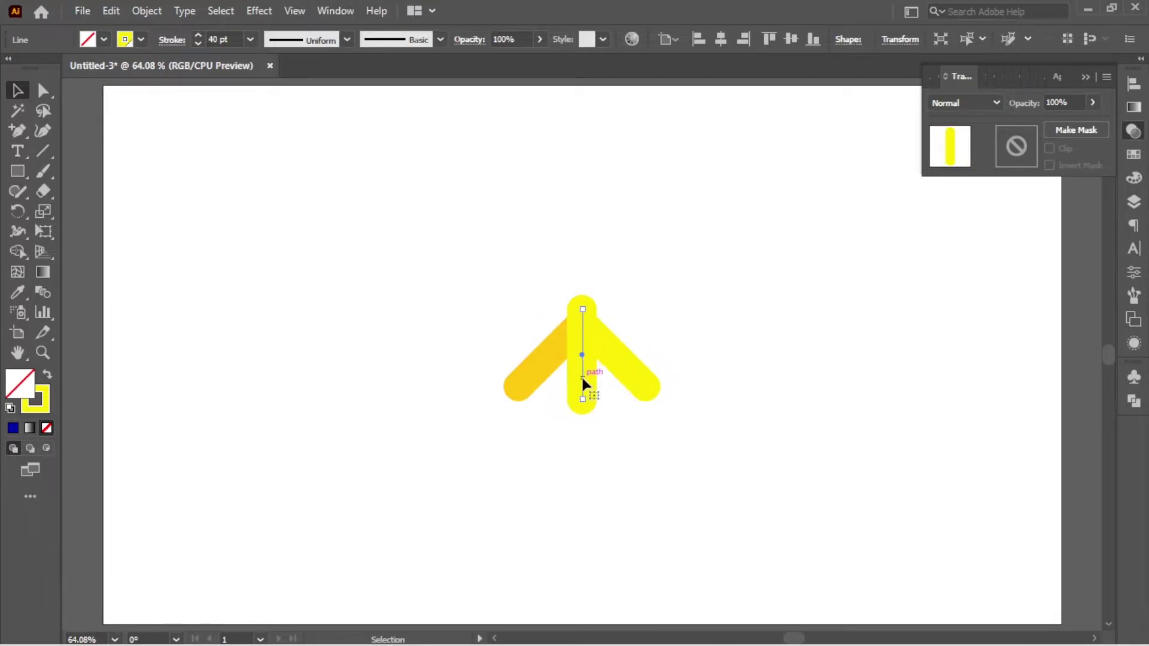
drag(580, 376, 582, 435)
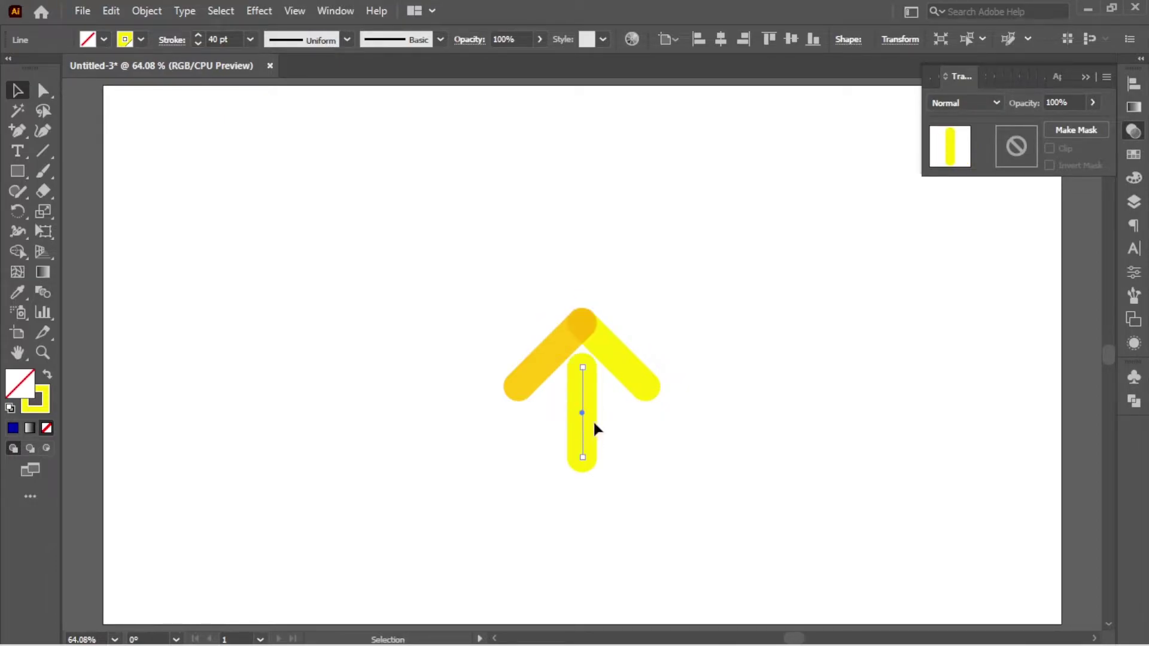
Group the two slanted chevron lines, leaving out the vertical line
drag(532, 345, 521, 342)
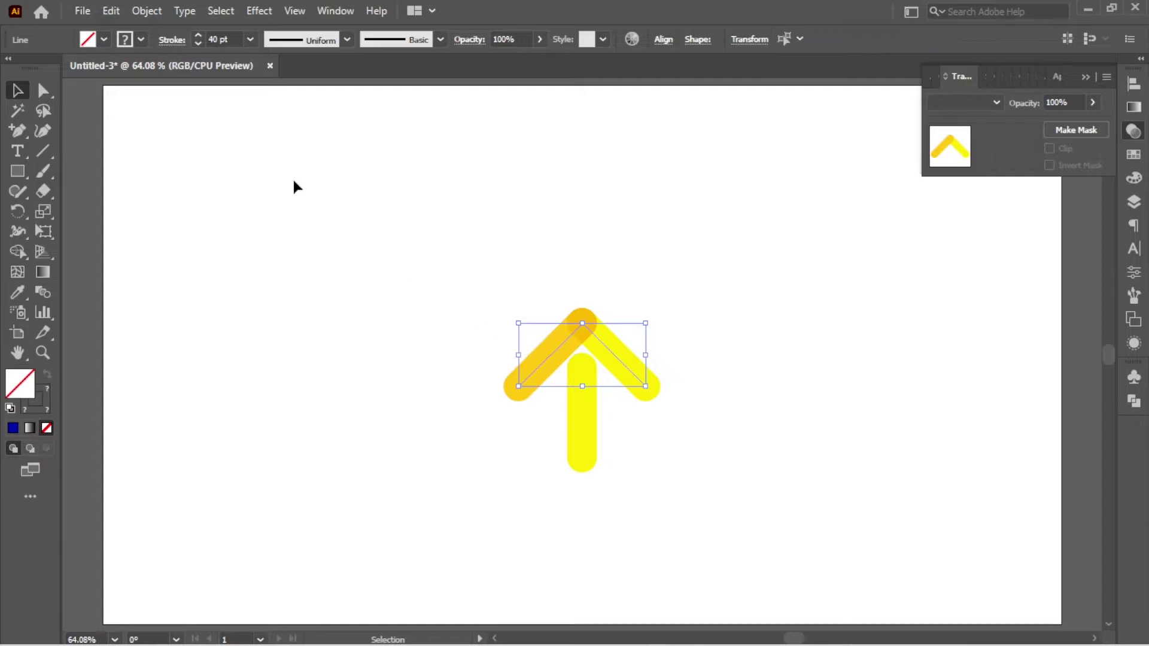
click(111, 11)
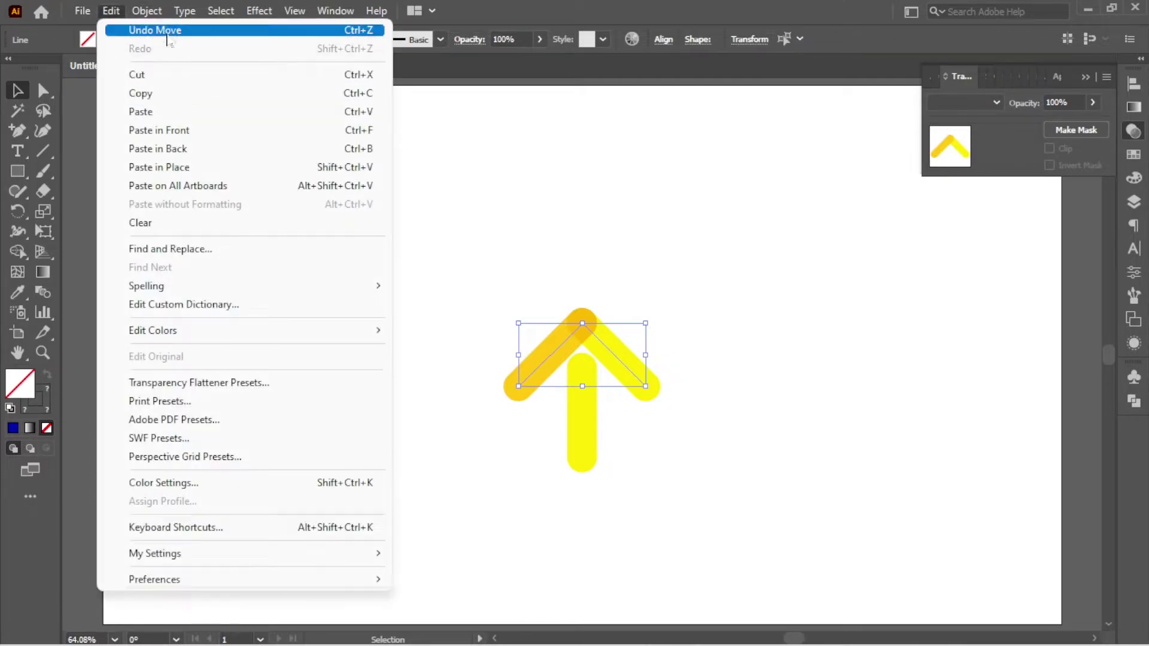
mouse_move(150, 12)
click(213, 101)
click(713, 262)
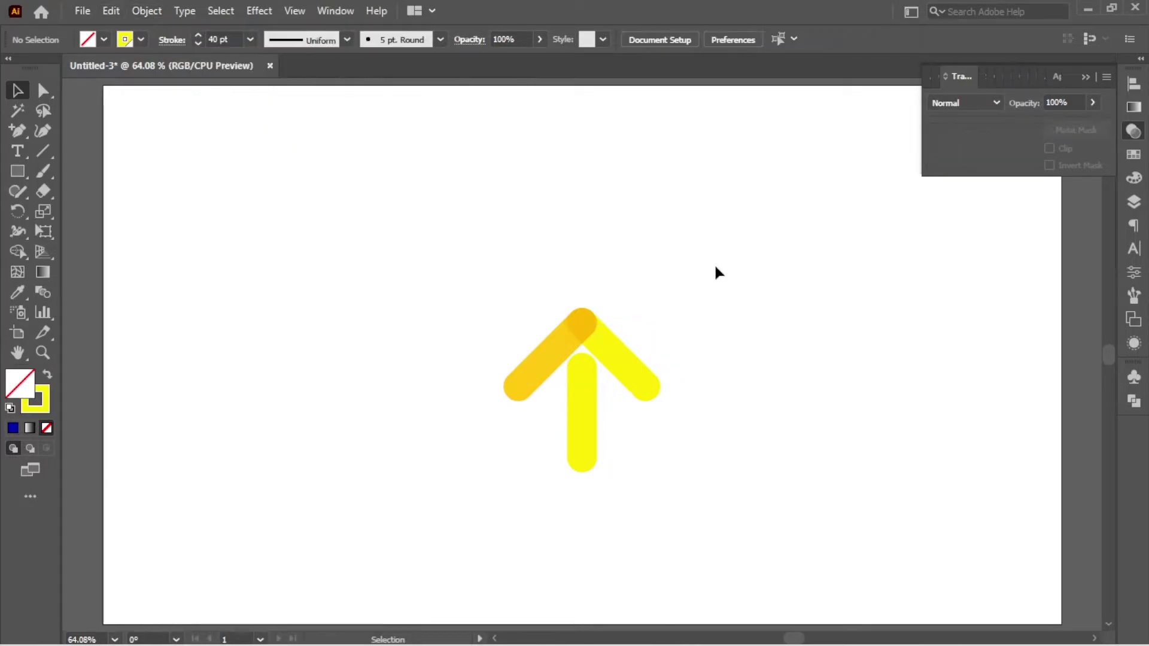
Align the tops of the vertical line and the chevron group, relative to the selection
key(ctrl+a)
click(1133, 84)
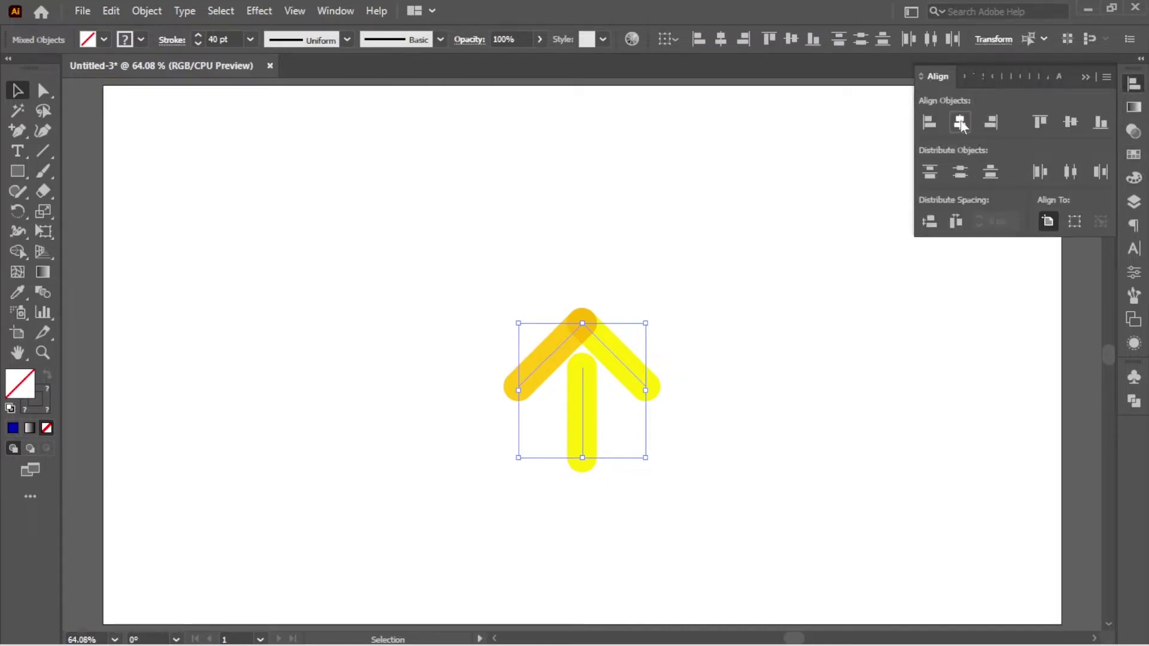
click(1043, 124)
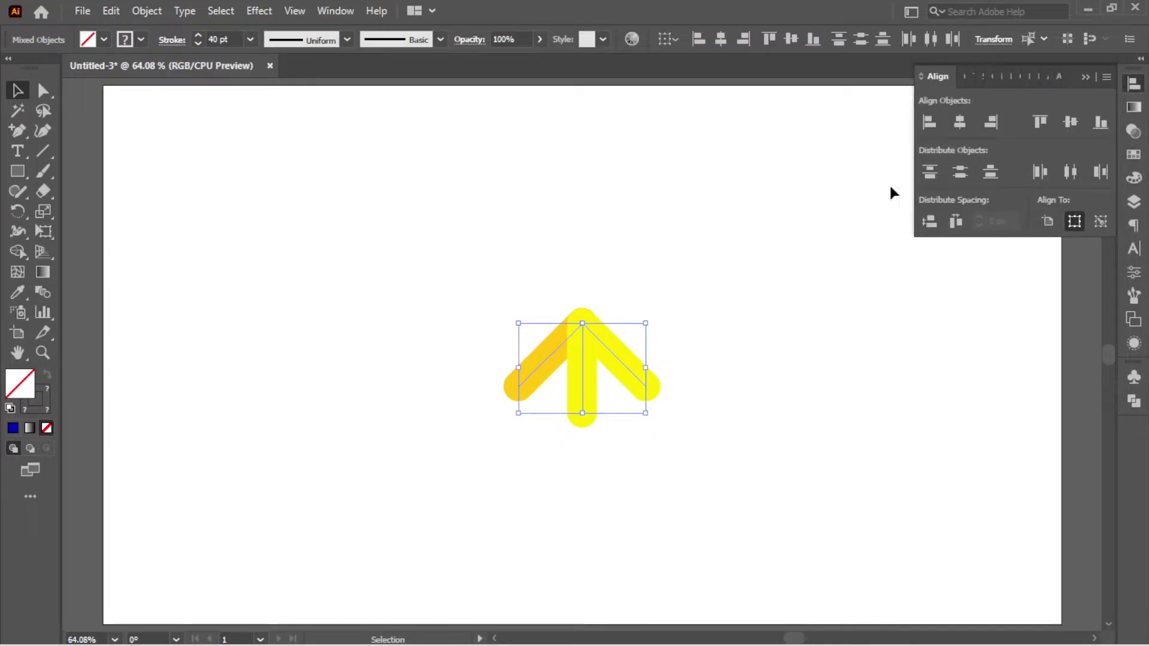
Change the vertical line's stroke color to the orange swatch
click(733, 308)
click(582, 385)
click(141, 39)
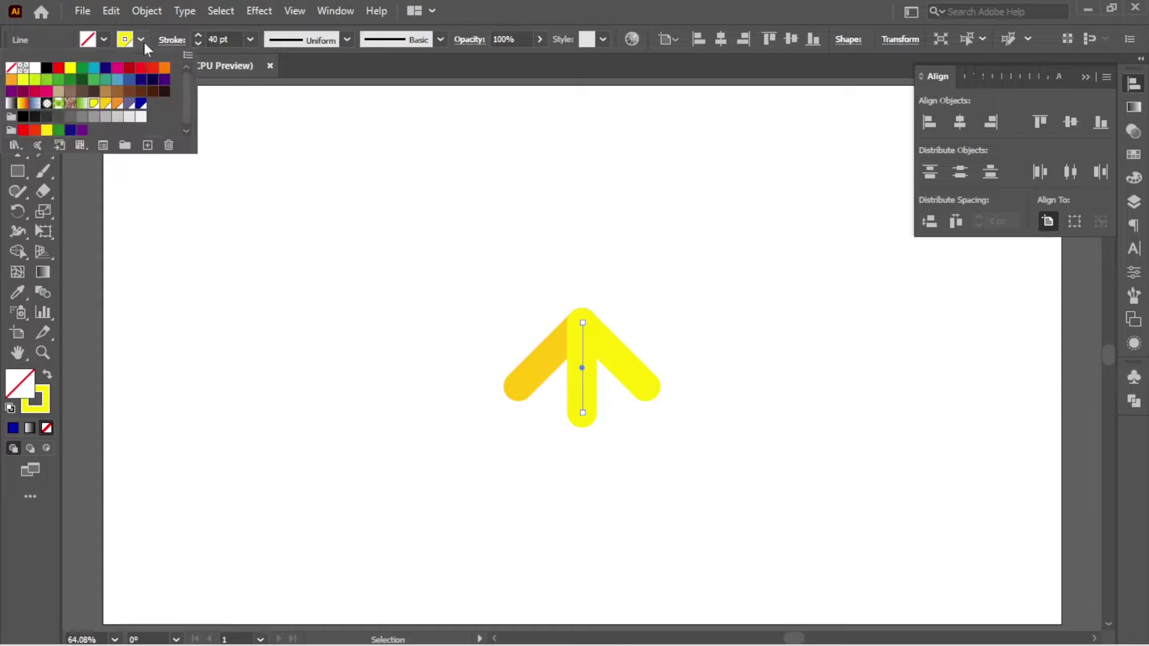
click(117, 104)
click(695, 290)
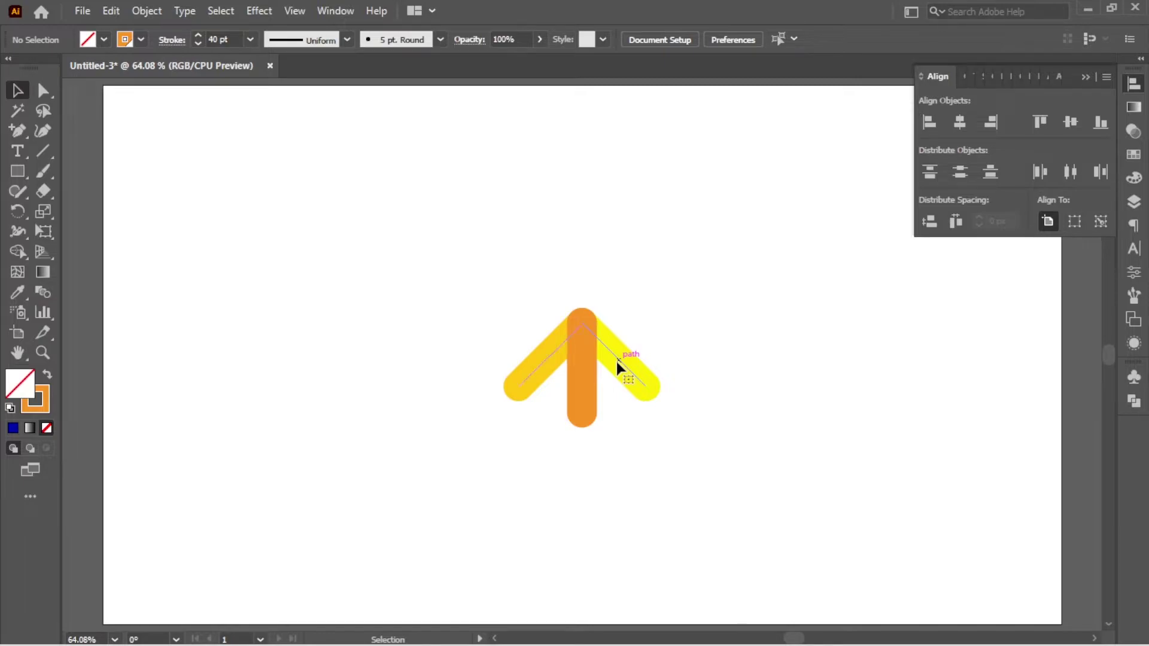
Set the orange vertical line's blending mode to Multiply
click(615, 359)
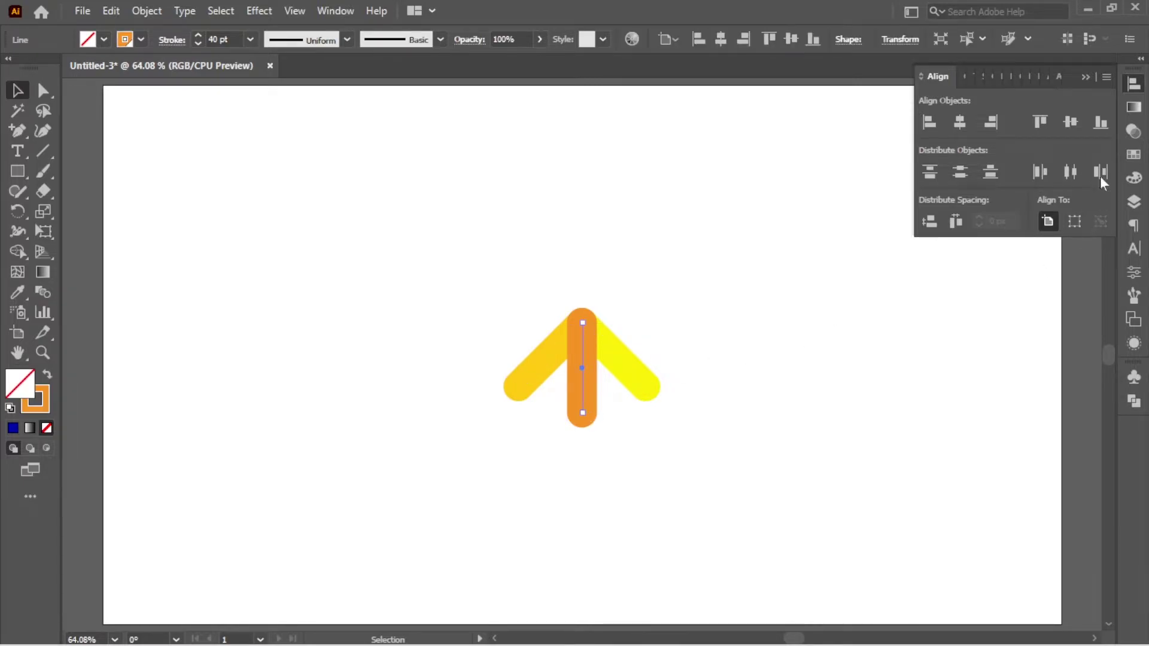
click(1134, 130)
click(976, 103)
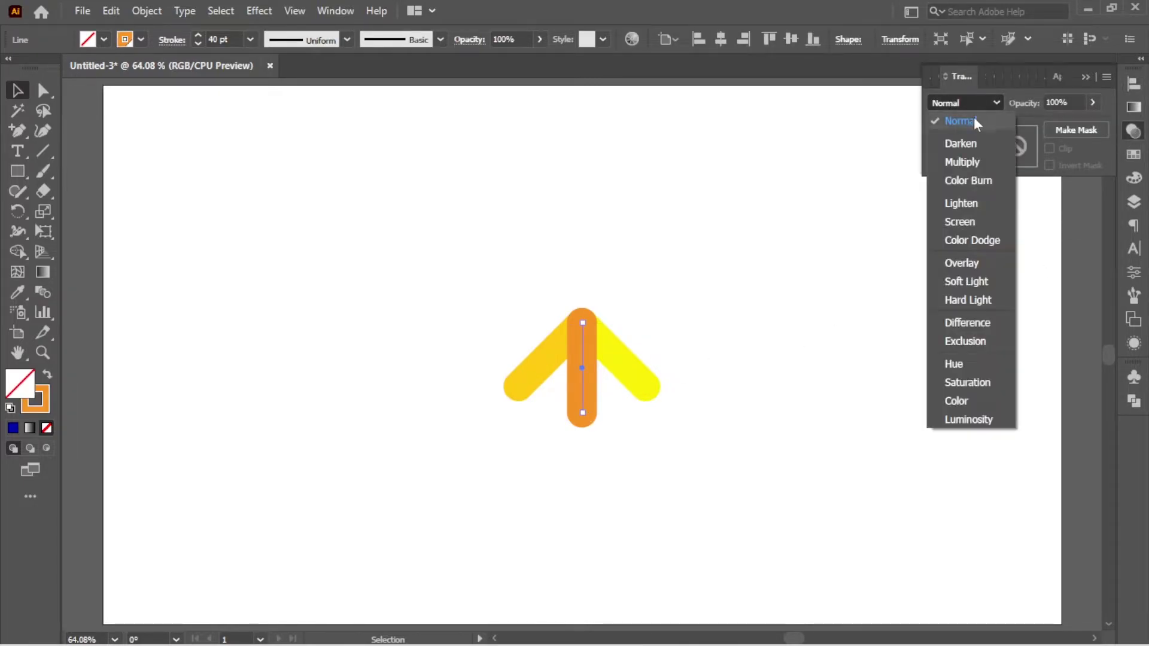
click(963, 162)
click(633, 293)
Group the orange vertical line with the chevron group
drag(632, 277, 360, 474)
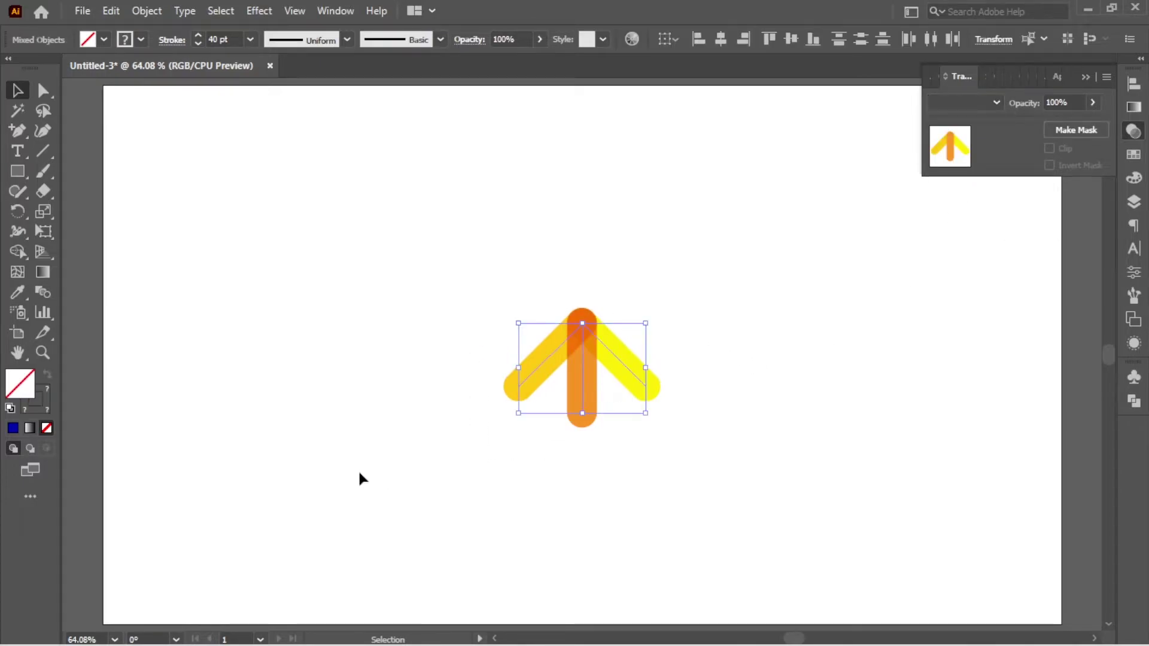
click(148, 11)
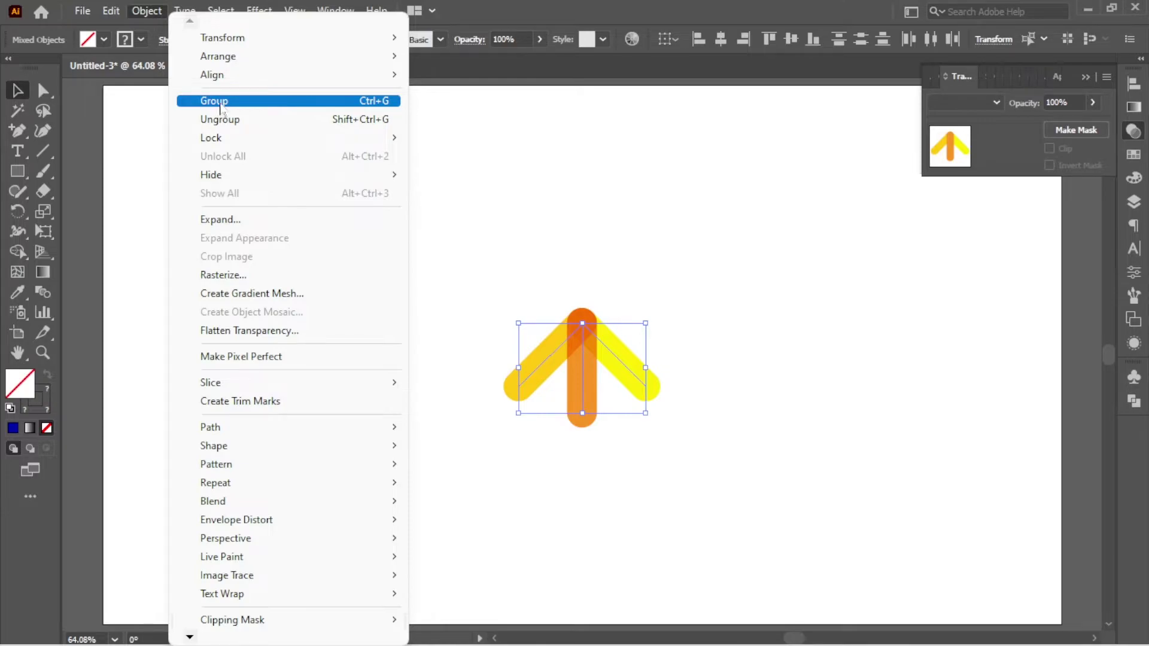
click(221, 102)
click(708, 392)
click(633, 371)
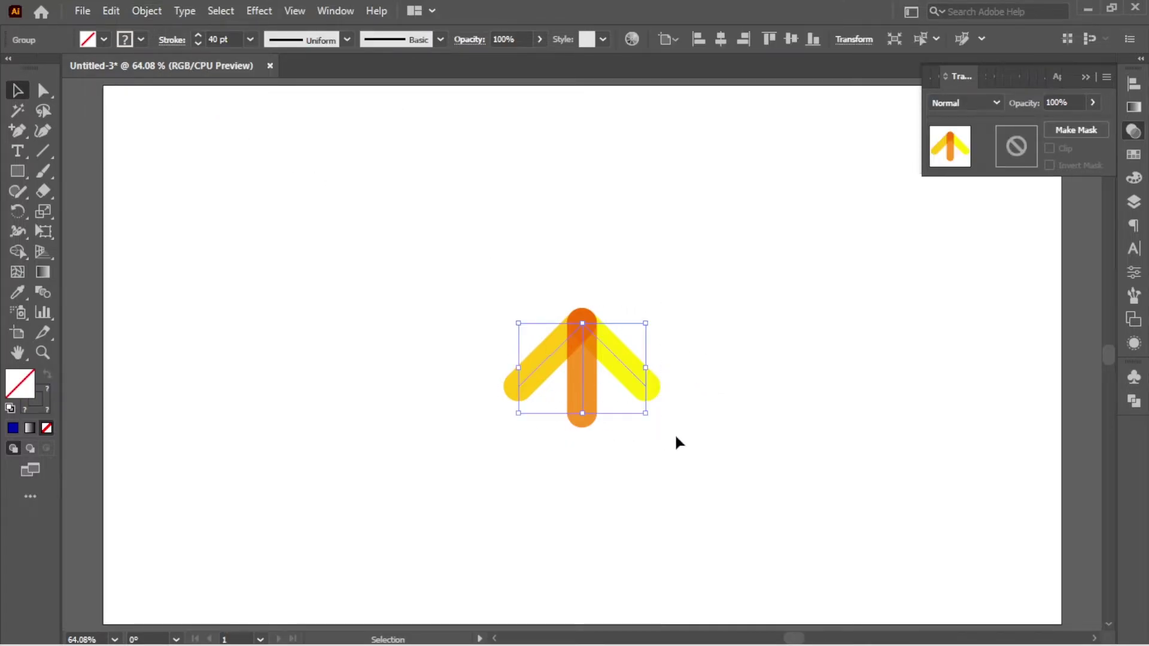
Rotate the arrow group 90° counterclockwise so it points left, and move it right of the artboard's center
click(682, 411)
click(637, 381)
drag(650, 418, 661, 297)
drag(590, 371, 706, 355)
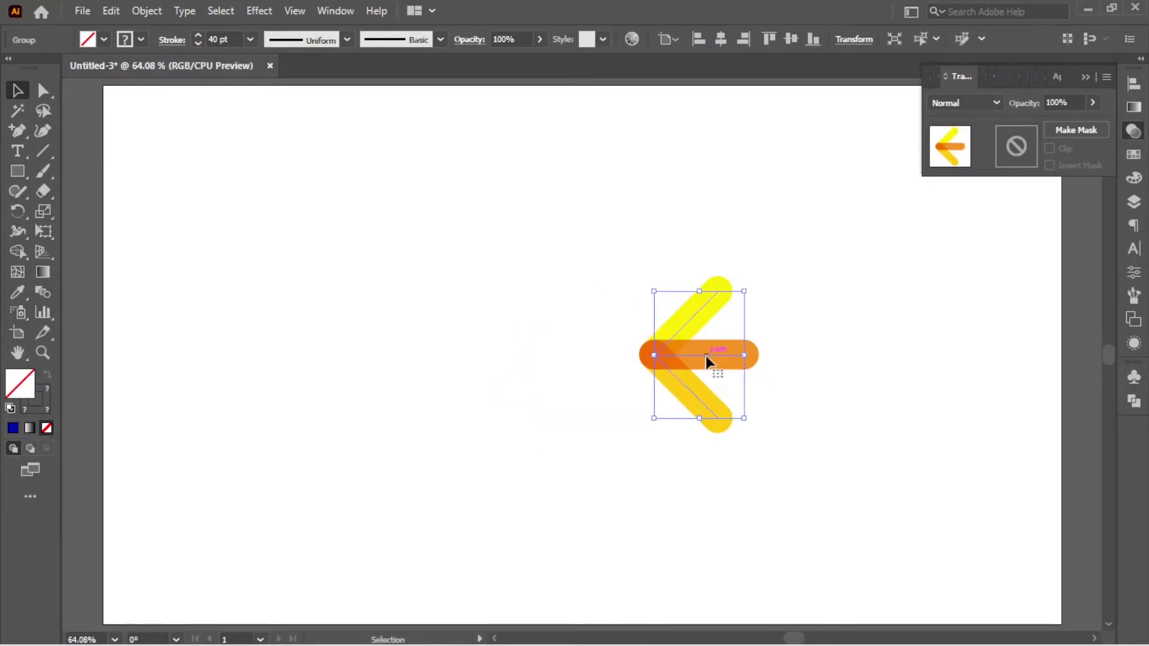
Start a Distort & Transform > Transform effect on the arrow group with a horizontal move of 50 px
click(259, 11)
mouse_move(321, 148)
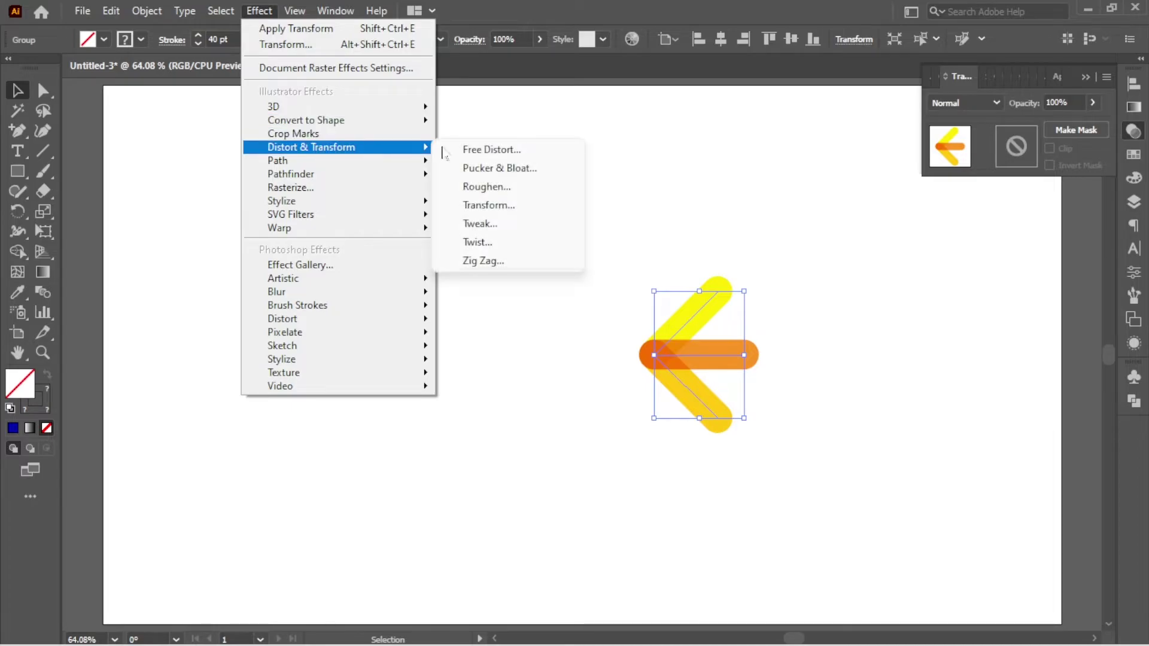
click(502, 205)
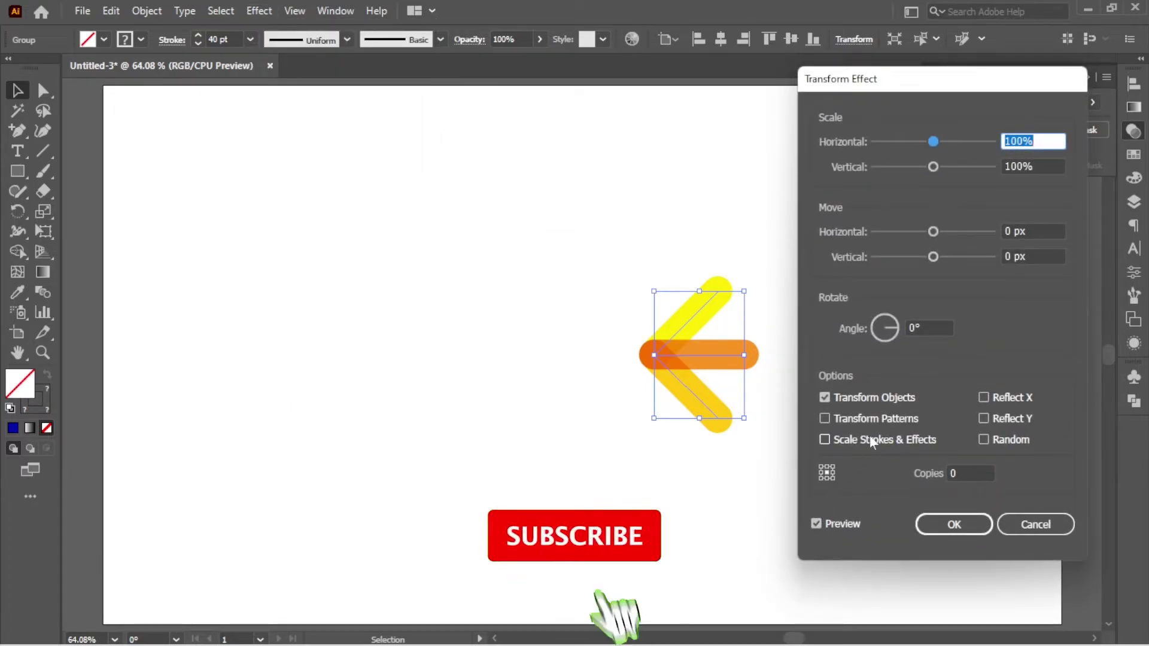
click(1003, 232)
key(shift+Up)
key(shift+Up)
key(shift+Up)
key(shift+Up)
key(shift+Up)
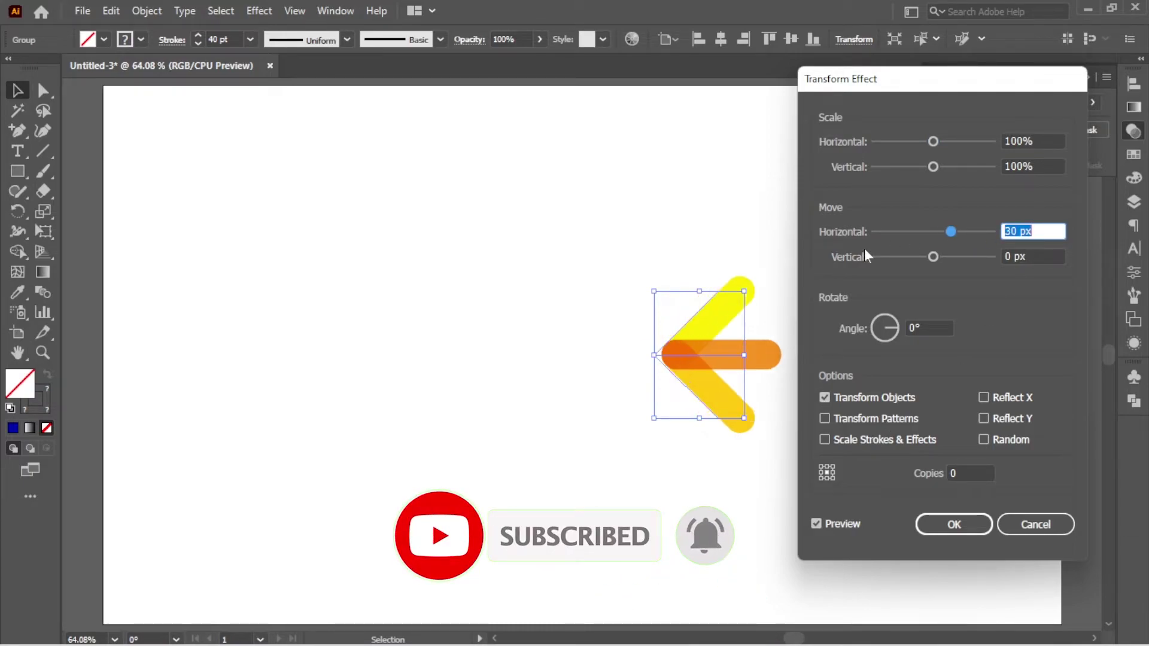
click(1046, 256)
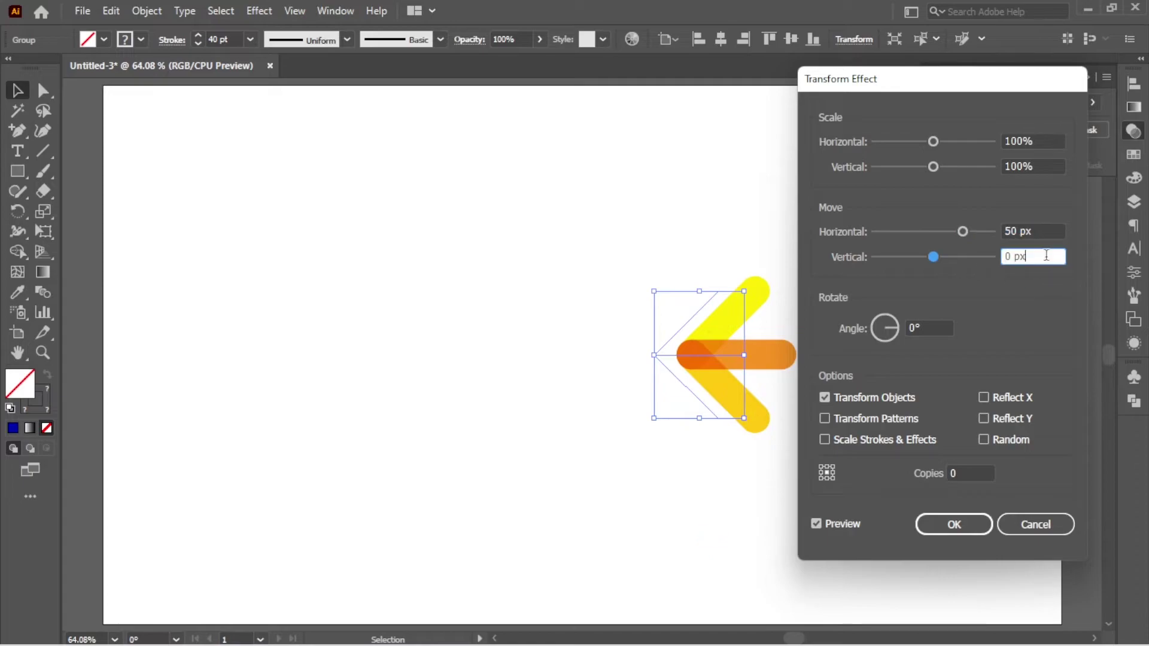
Set the Transform effect to 3 copies with a rotation angle of 90°
click(976, 473)
key(Up)
key(Up)
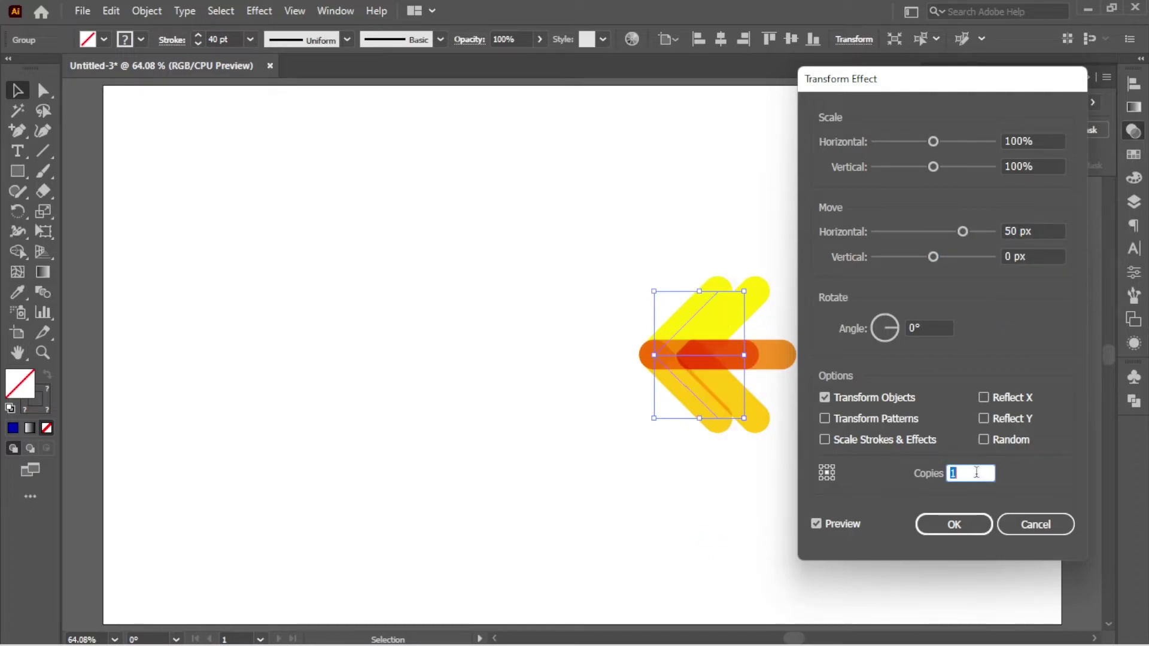
key(Up)
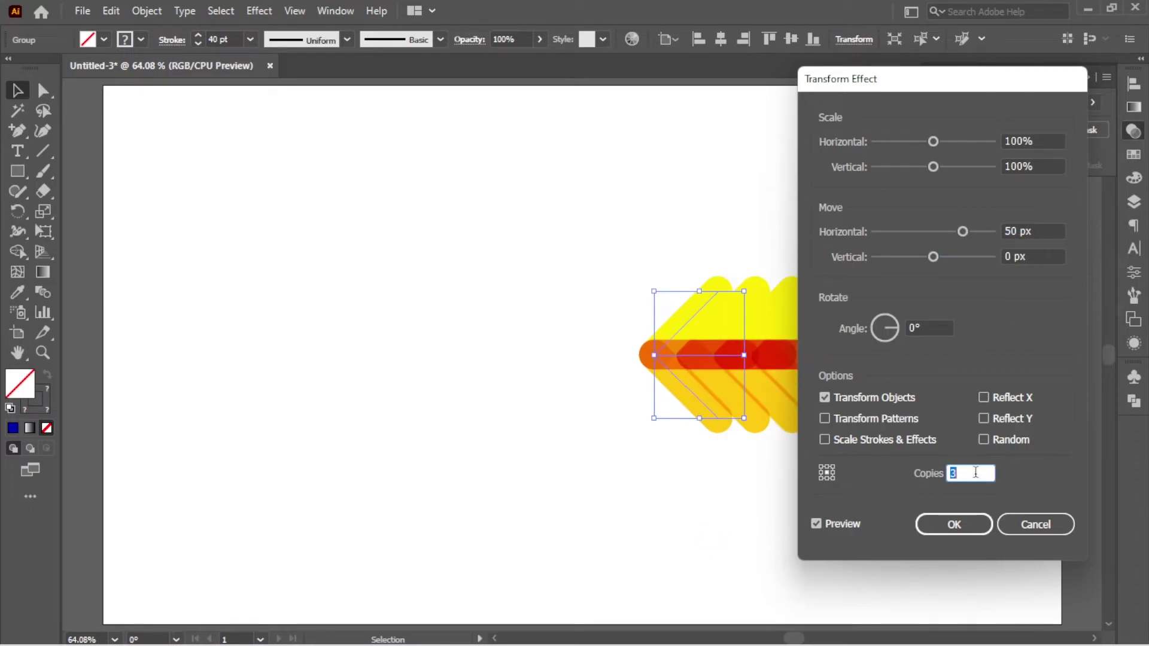
click(930, 328)
text(90)
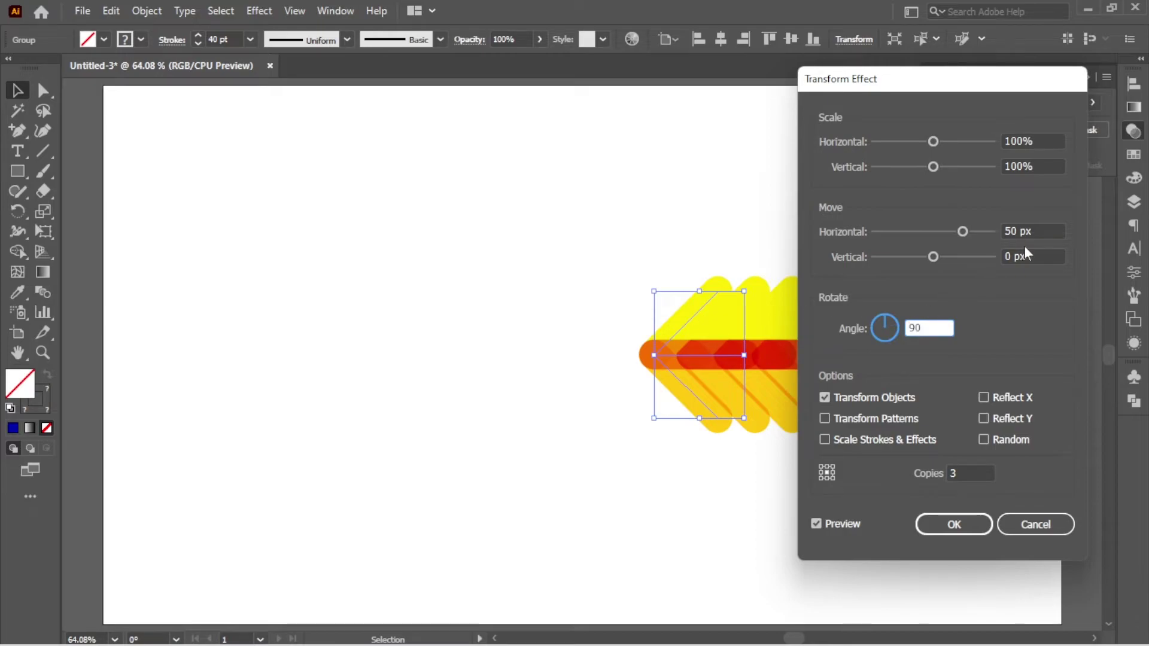
Set the effect's reference point to the lower-left corner and its vertical move to -150 px
click(1032, 257)
key(shift+Down)
key(shift+Down)
key(shift+Down)
key(shift+Down)
key(shift+Down)
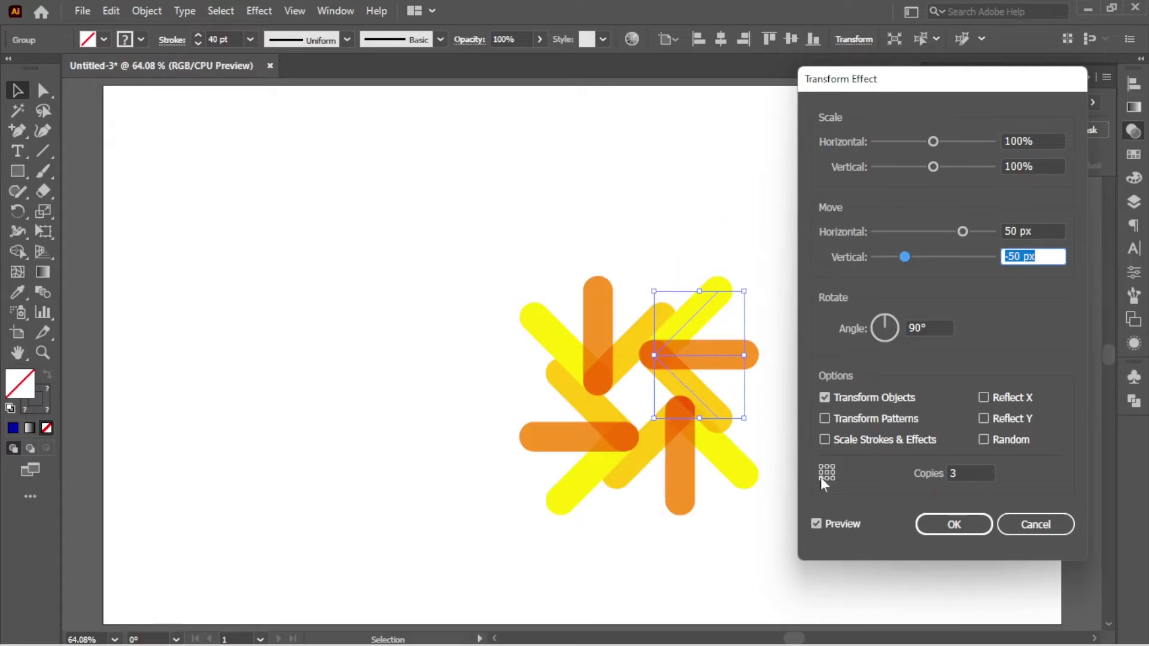
key(shift+Down)
key(shift+Down)
key(shift+Down)
key(shift+Down)
key(shift+Down)
key(shift+Down)
key(shift+Down)
key(shift+Down)
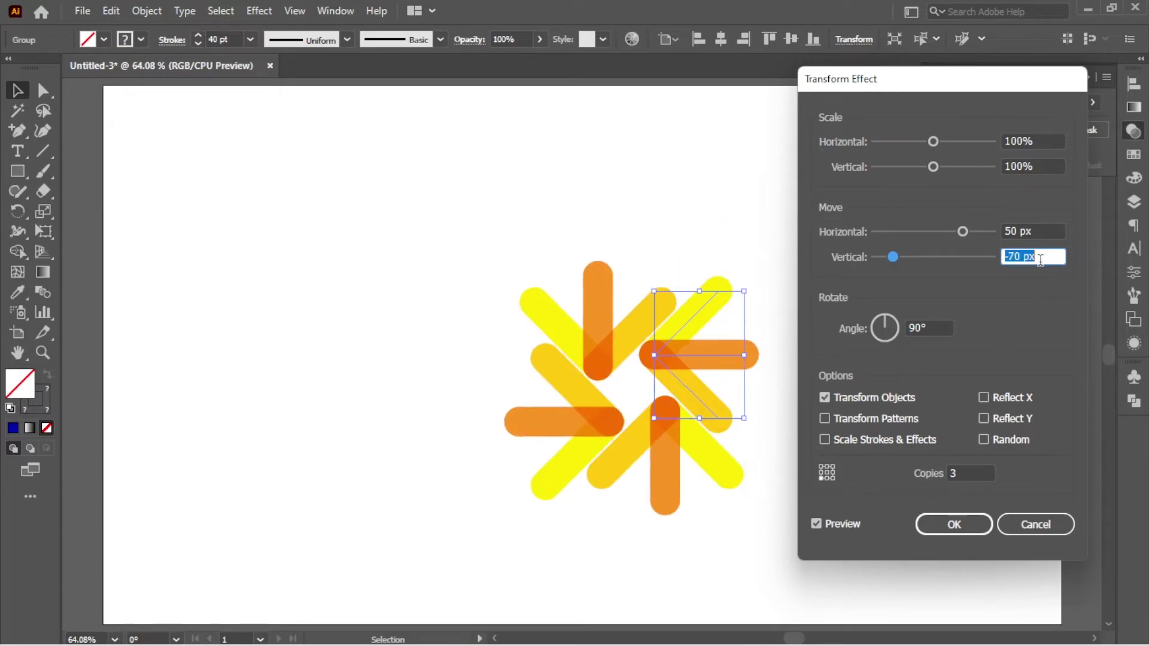
key(shift+Down)
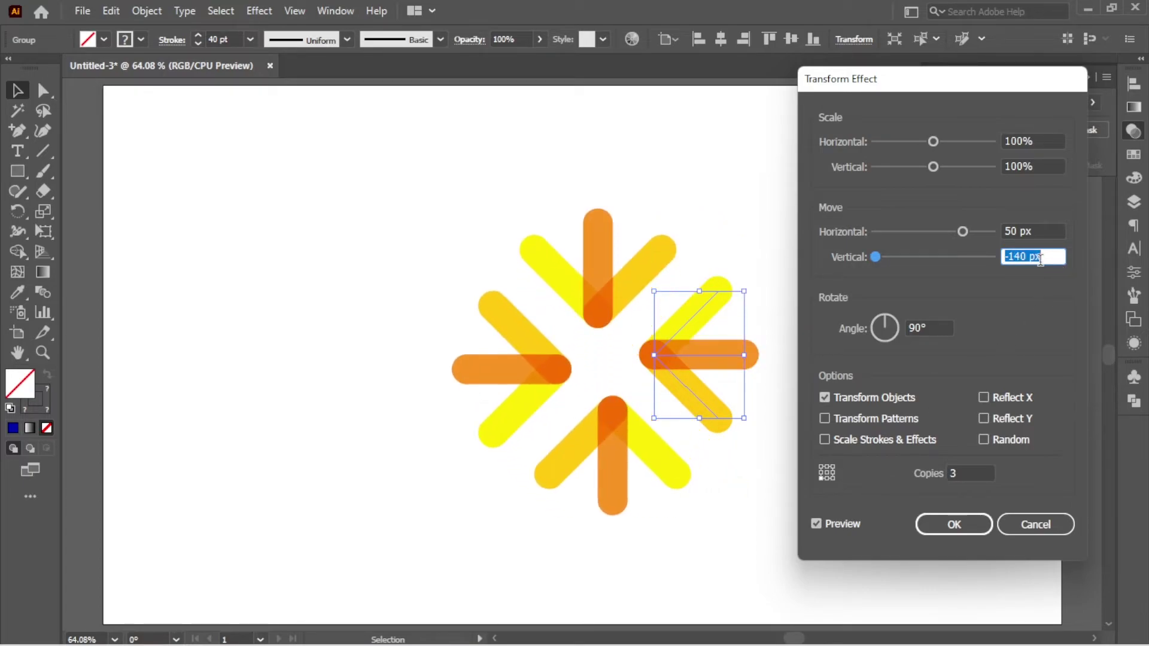
key(shift+Down)
Increase the effect's horizontal move to 80 px
click(1048, 232)
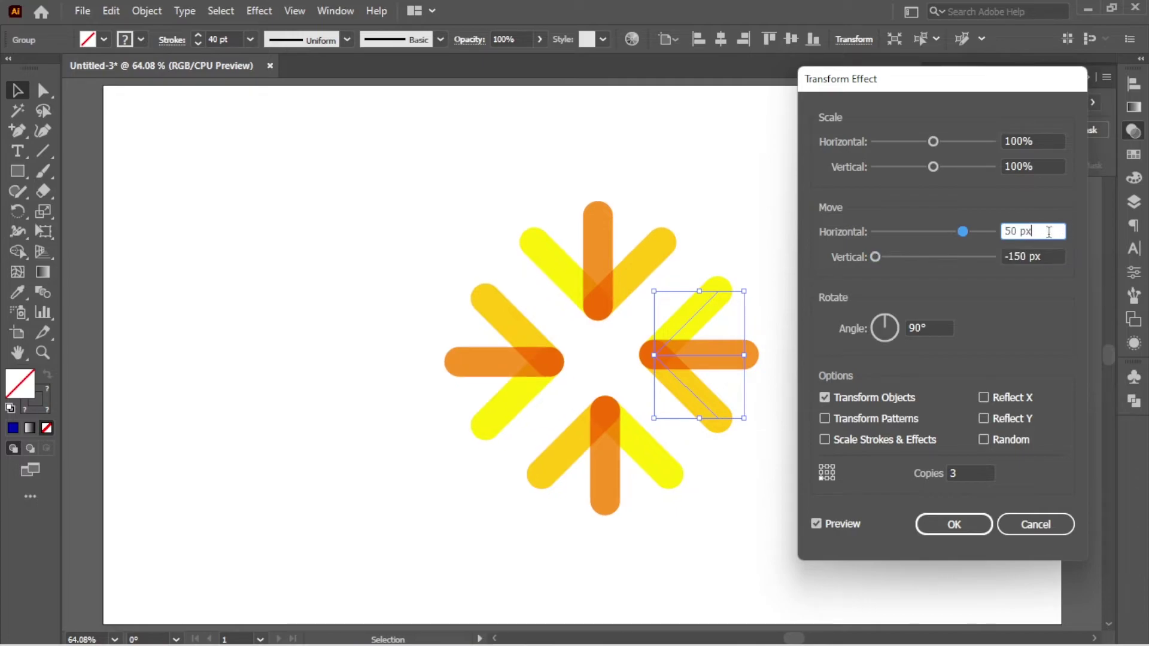
key(shift+Up)
key(shift+Up)
key(shift+Up)
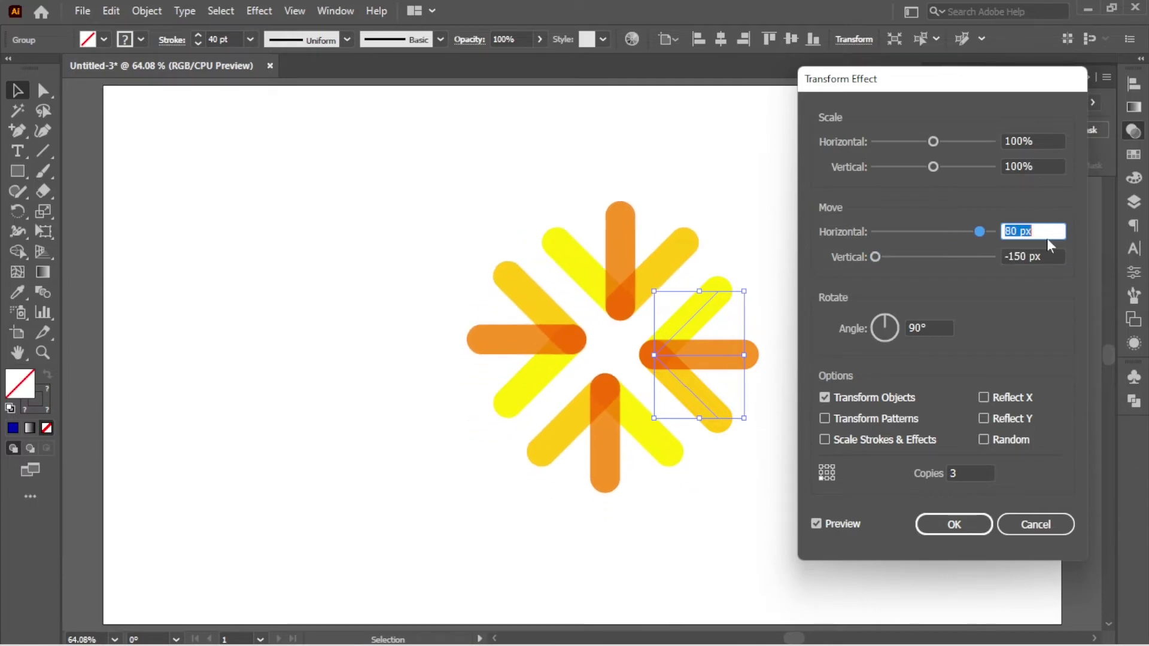
Set the effect's vertical move to -130 px and apply the Transform effect
click(1048, 256)
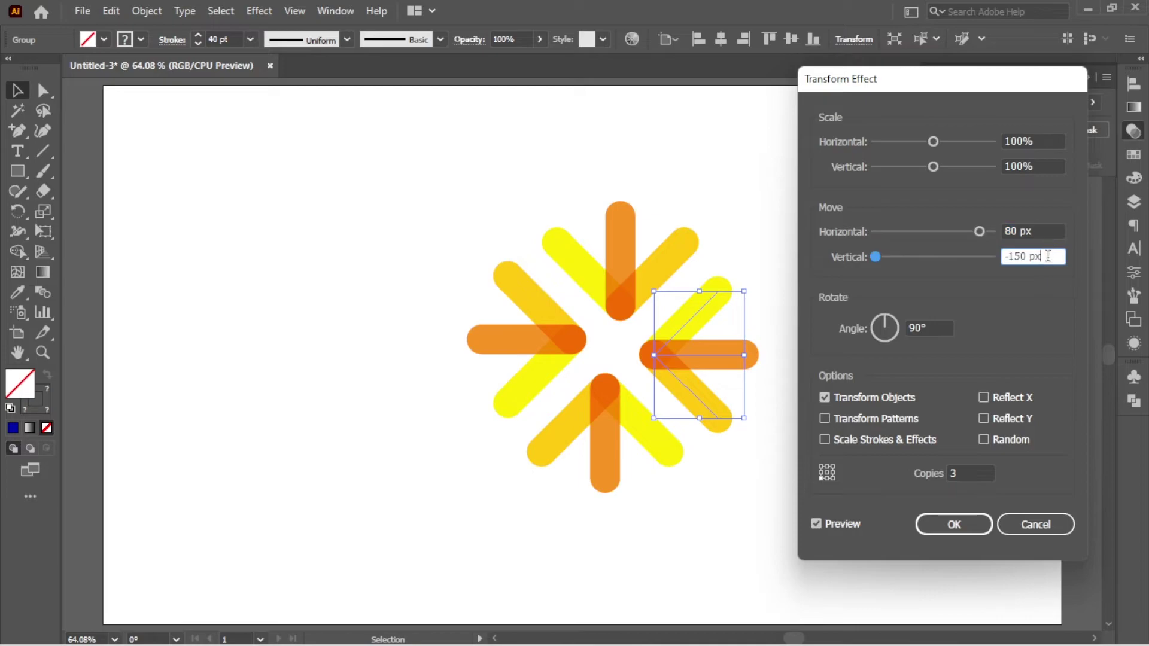
key(shift+Down)
key(shift+Up)
key(shift+Up)
key(shift+Up)
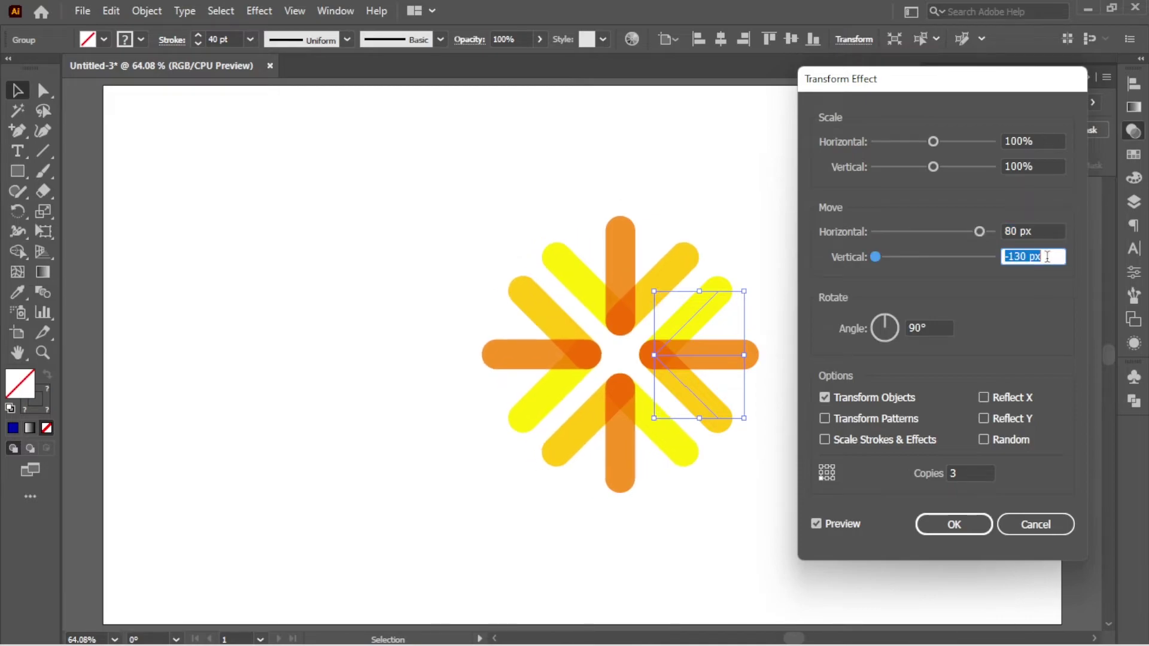
click(953, 524)
Expand the appearance of the transformed arrow group into real paths
click(822, 211)
drag(813, 218, 587, 434)
click(146, 11)
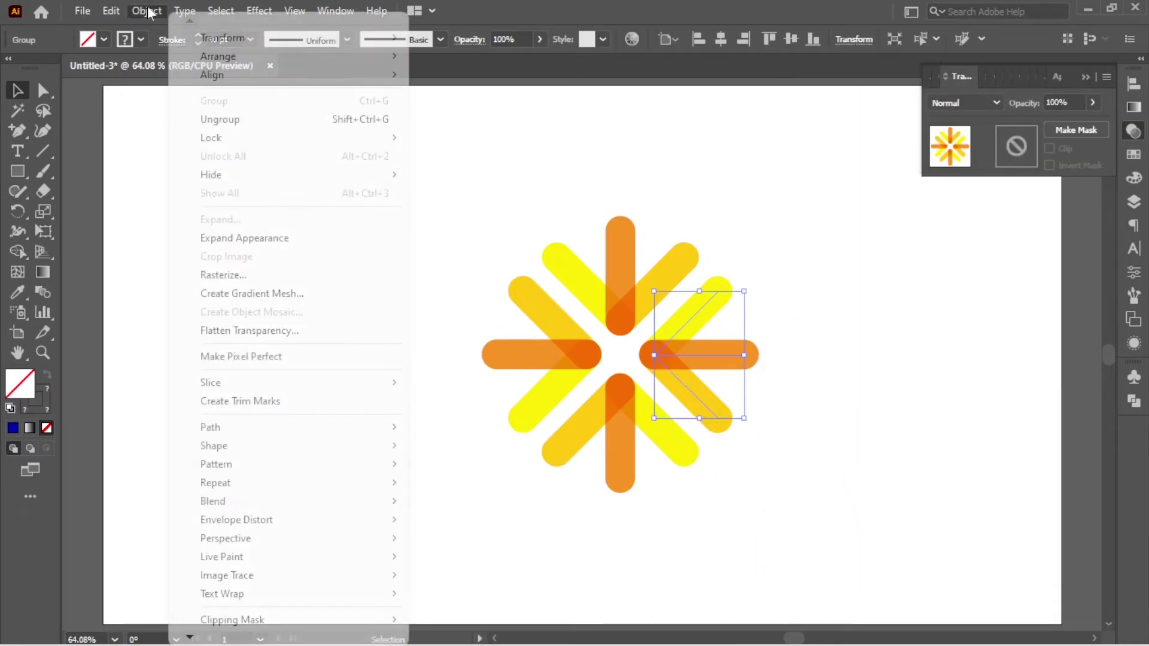
click(245, 237)
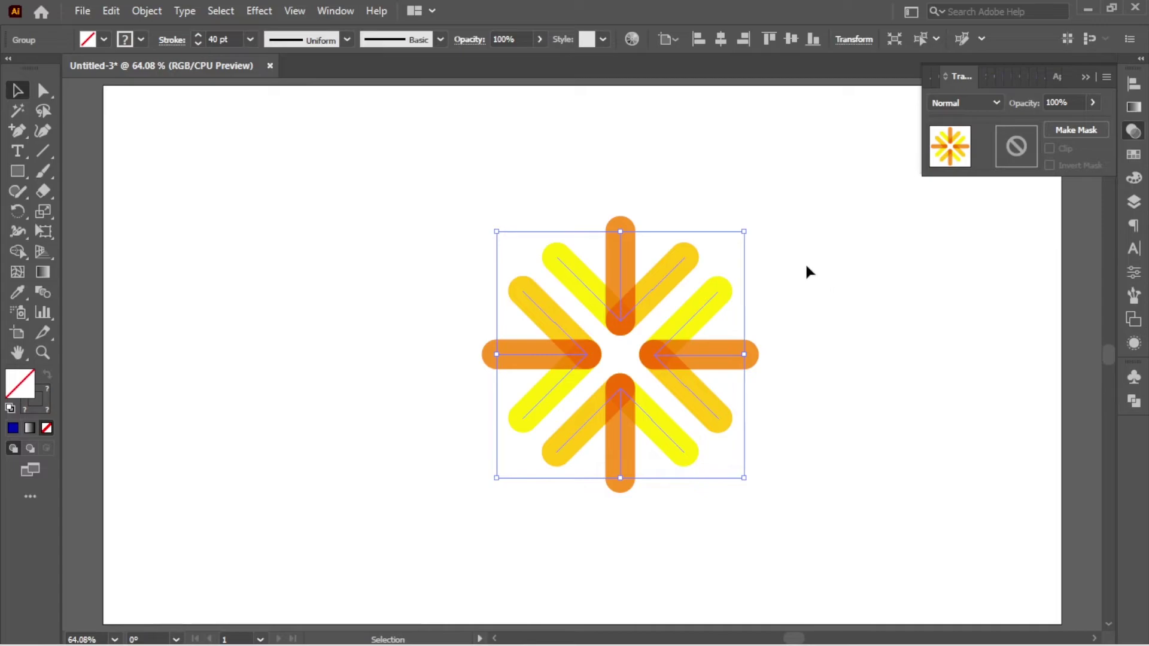
Center the expanded design horizontally on the artboard
click(1134, 87)
click(960, 122)
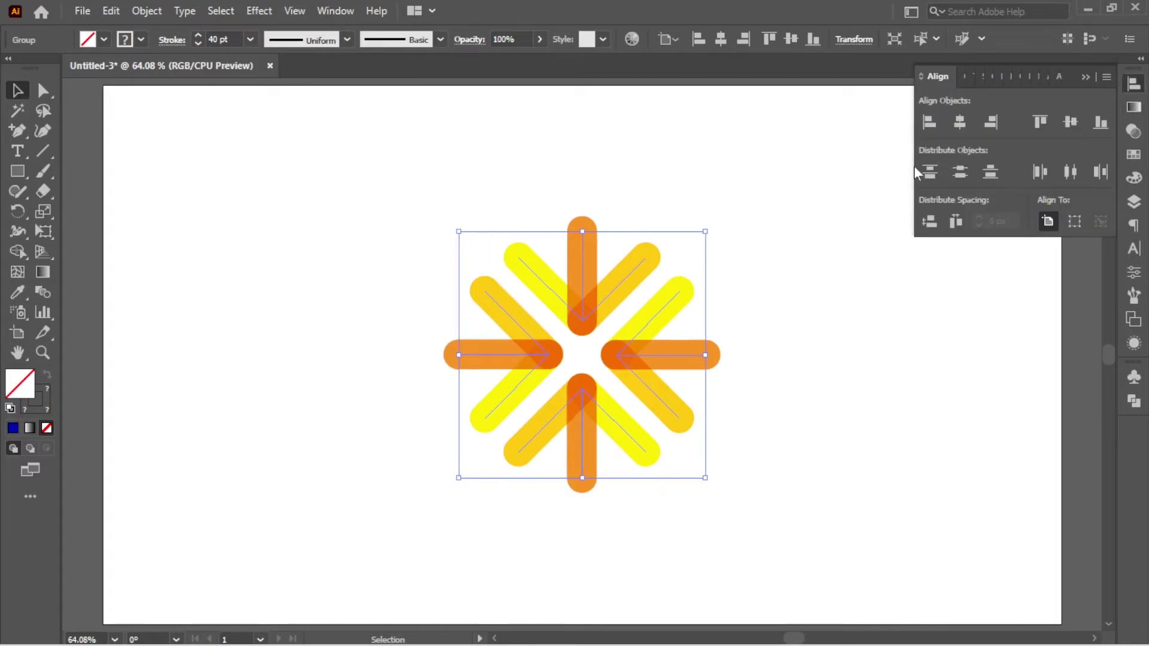
click(1084, 77)
click(937, 167)
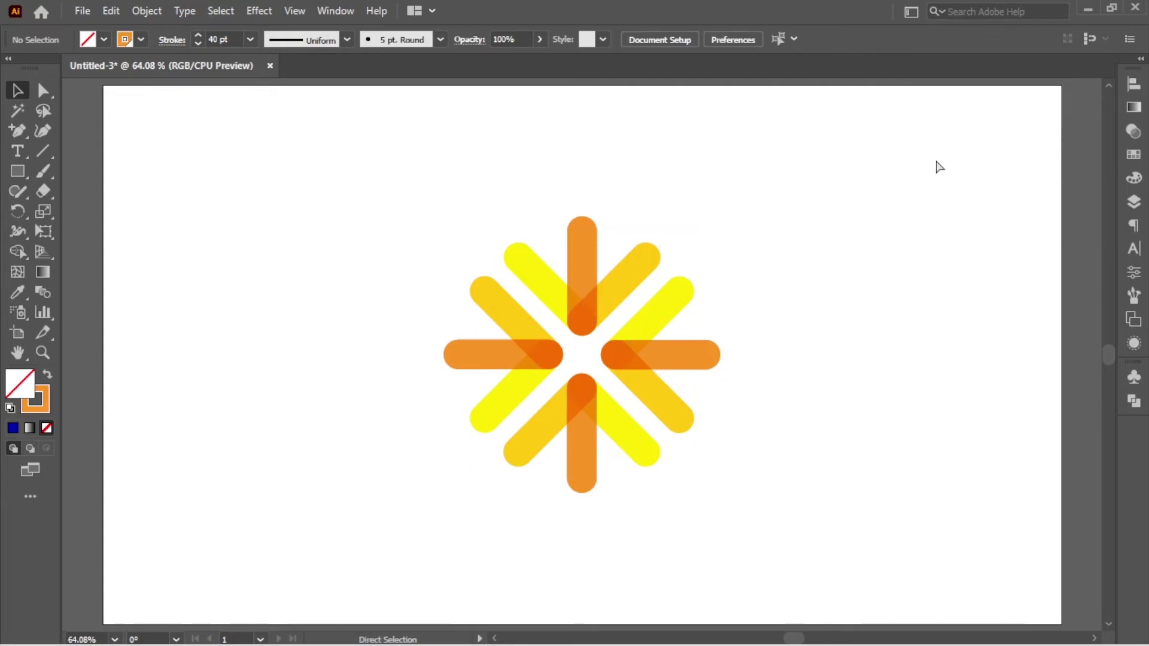
Draw a rectangle covering the whole artboard, with no stroke and a dark blue fill
click(17, 171)
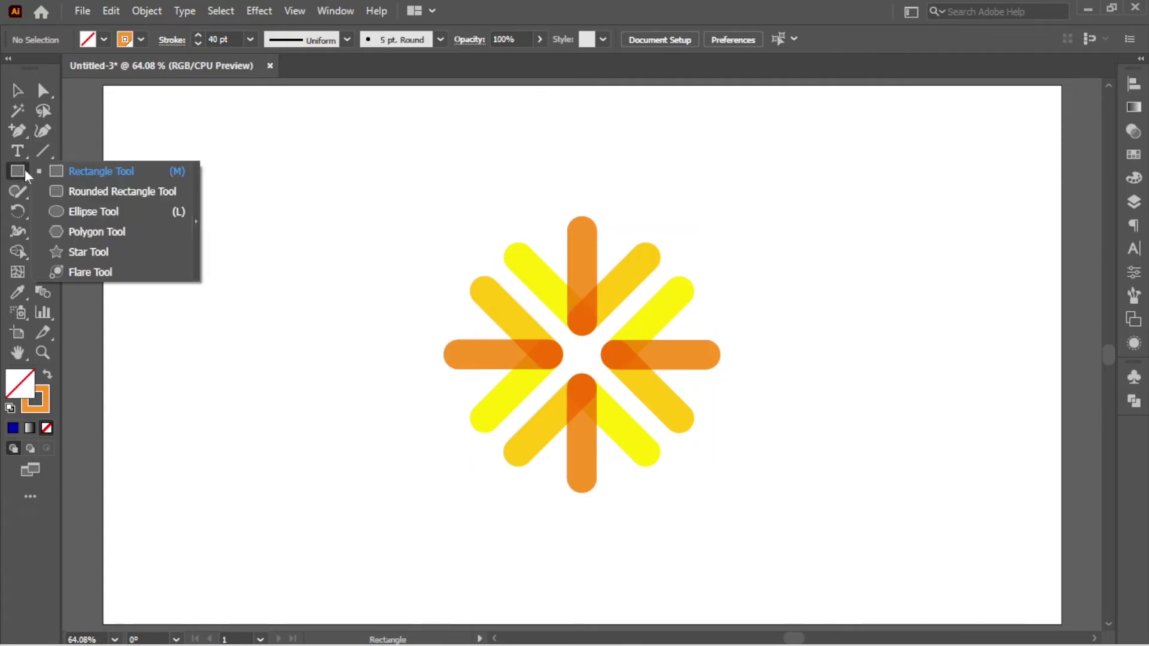
mouse_move(103, 87)
mouse_down()
mouse_move(237, 205)
mouse_move(1061, 624)
mouse_up()
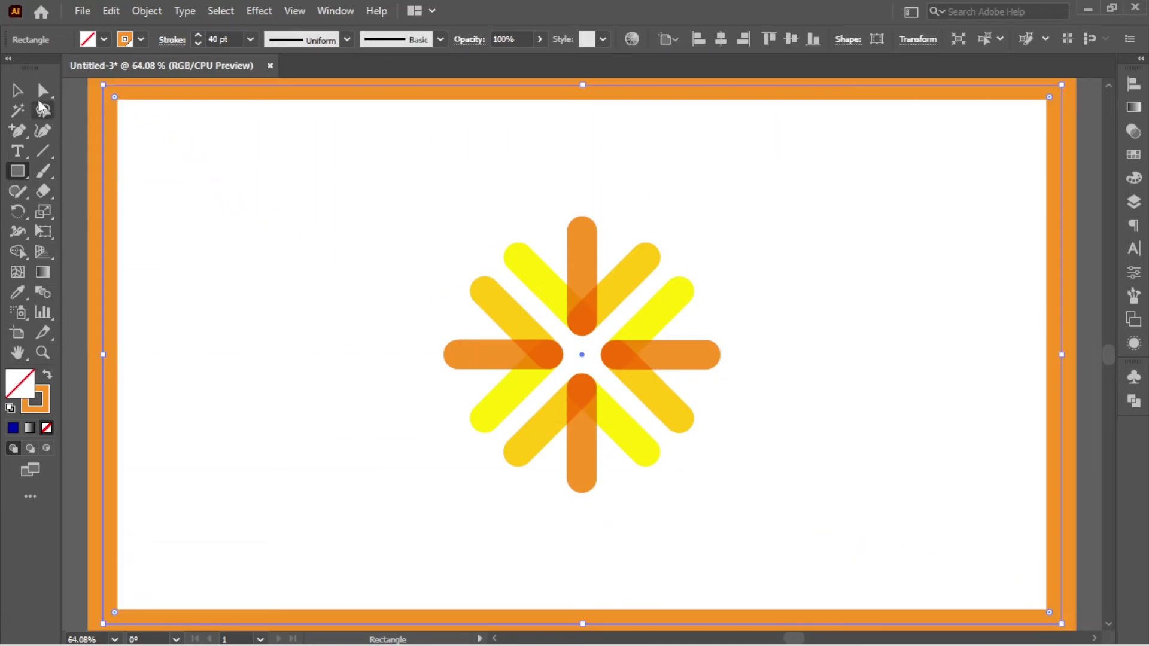
click(17, 90)
click(141, 39)
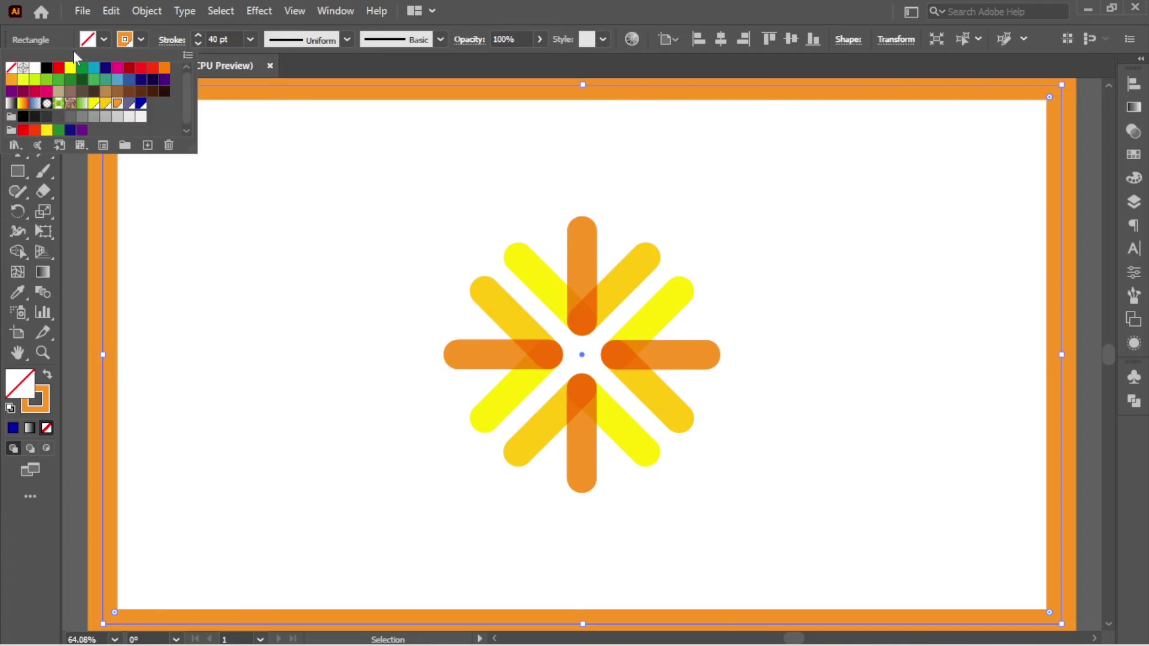
click(12, 67)
click(103, 40)
click(103, 39)
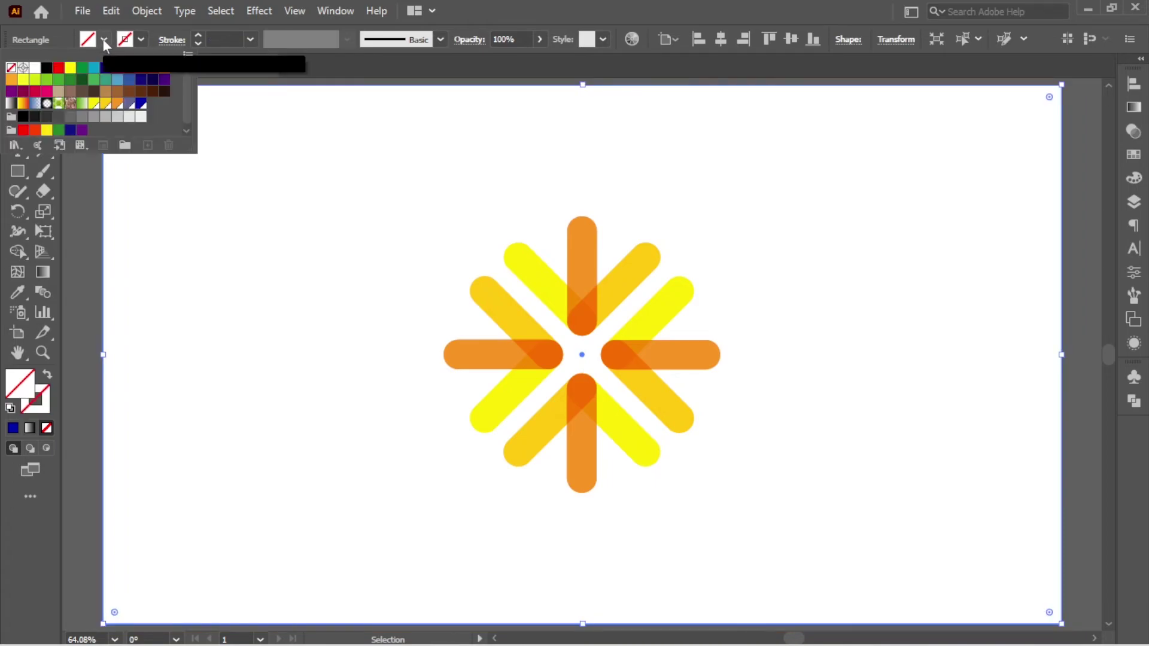
click(140, 103)
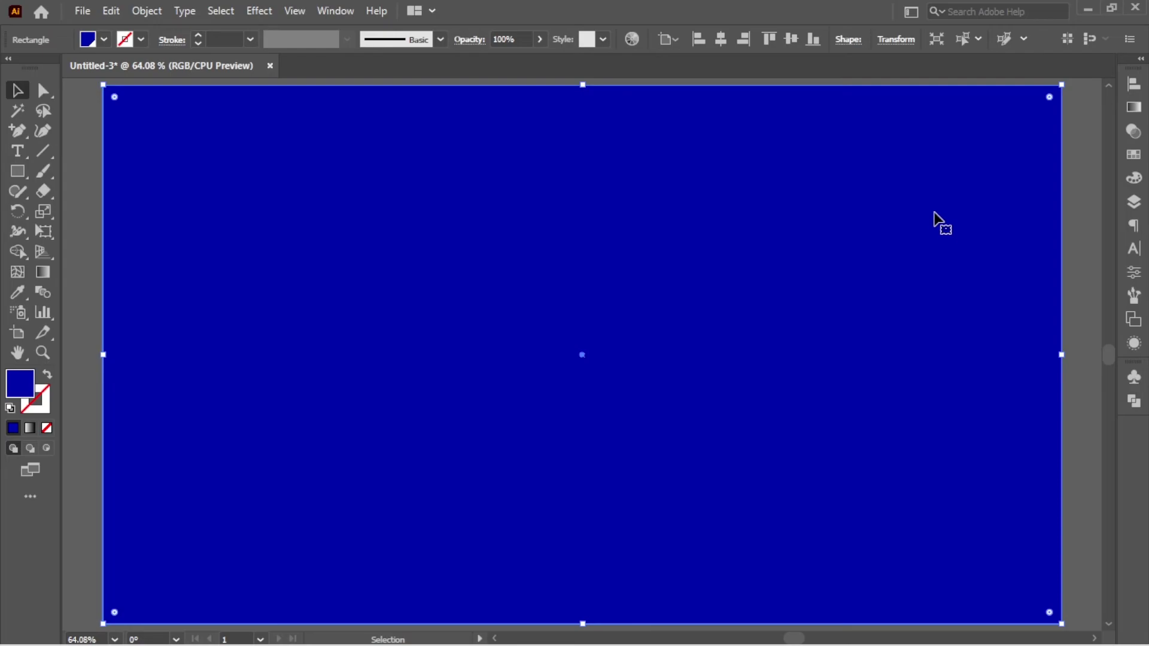
Send the blue background rectangle to the back, behind the line design
right_click(934, 213)
mouse_move(1065, 530)
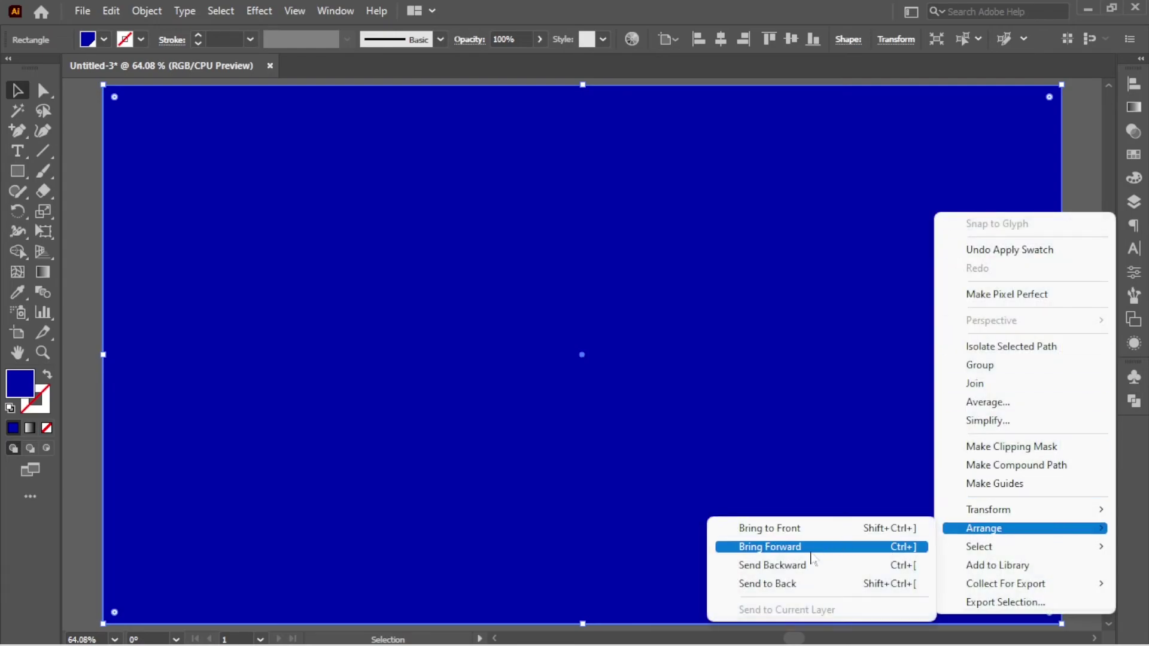
click(782, 584)
click(1090, 295)
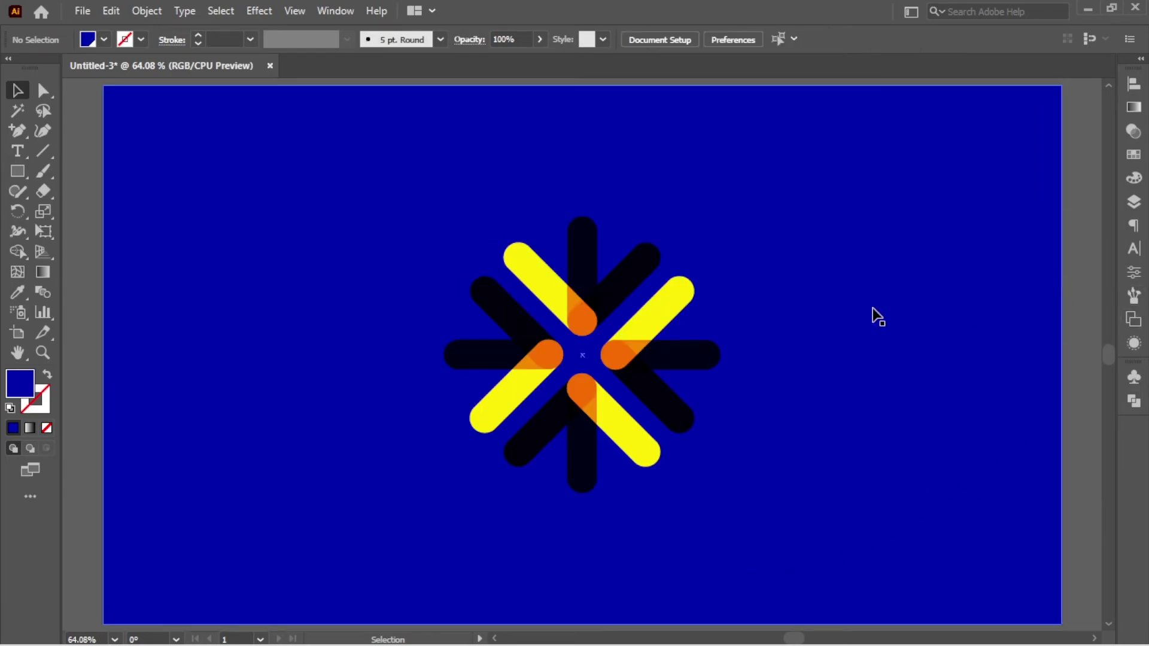
Expand the fill and stroke of the line design and enlarge it proportionally from its center
click(661, 312)
click(147, 11)
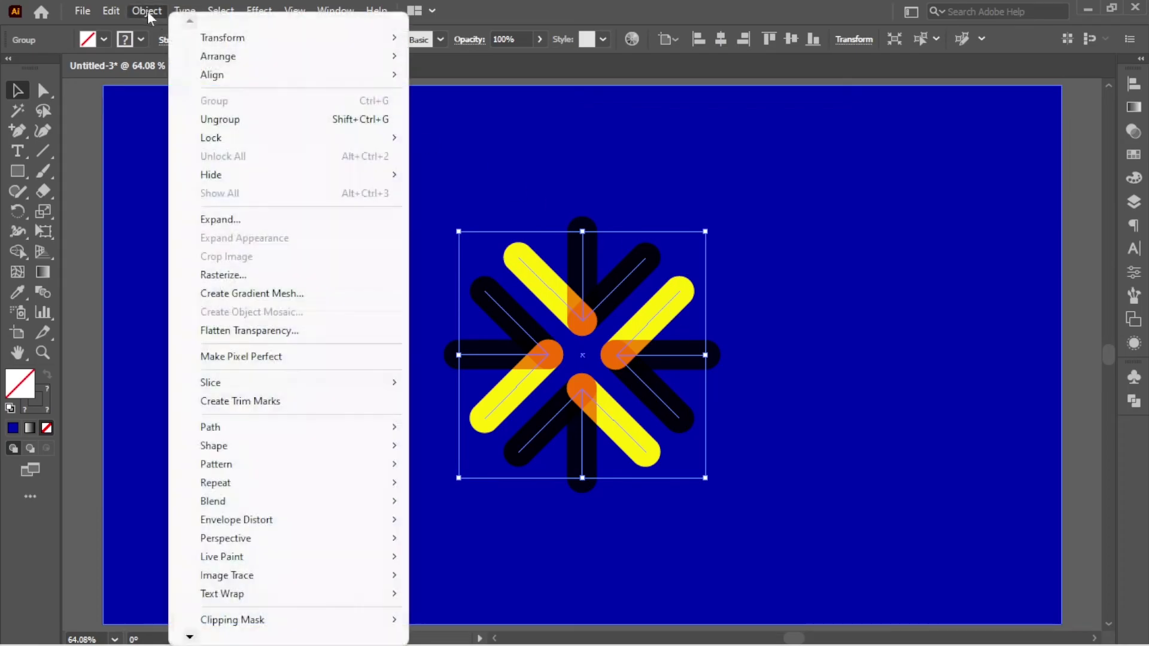
click(225, 218)
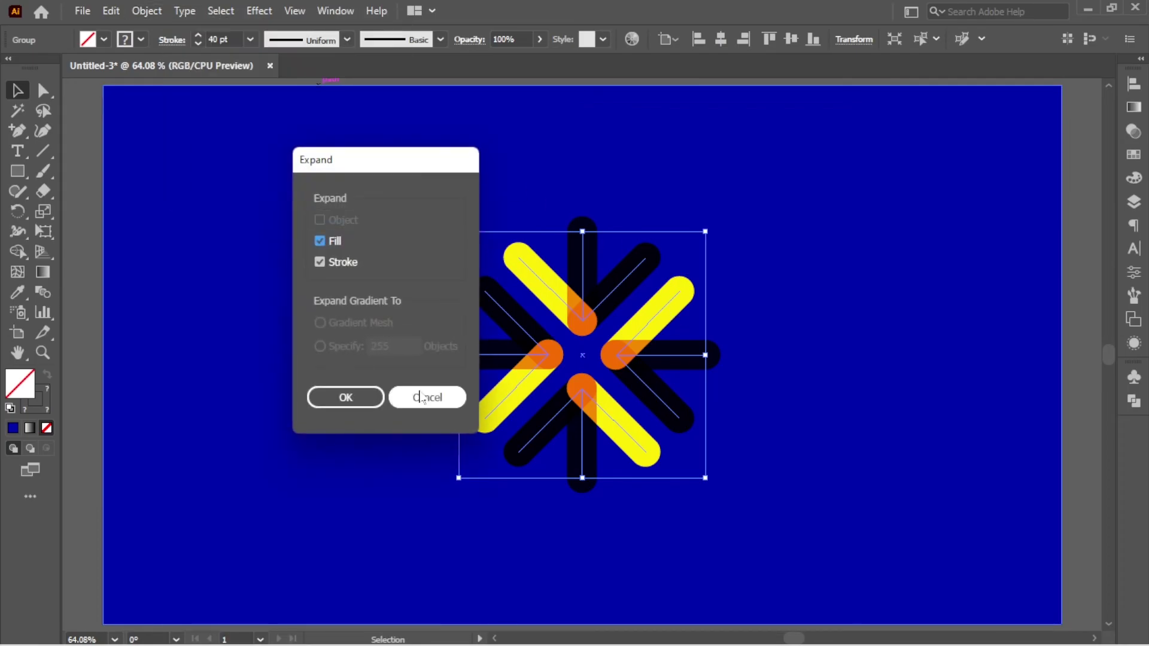
click(341, 398)
drag(721, 216, 777, 174)
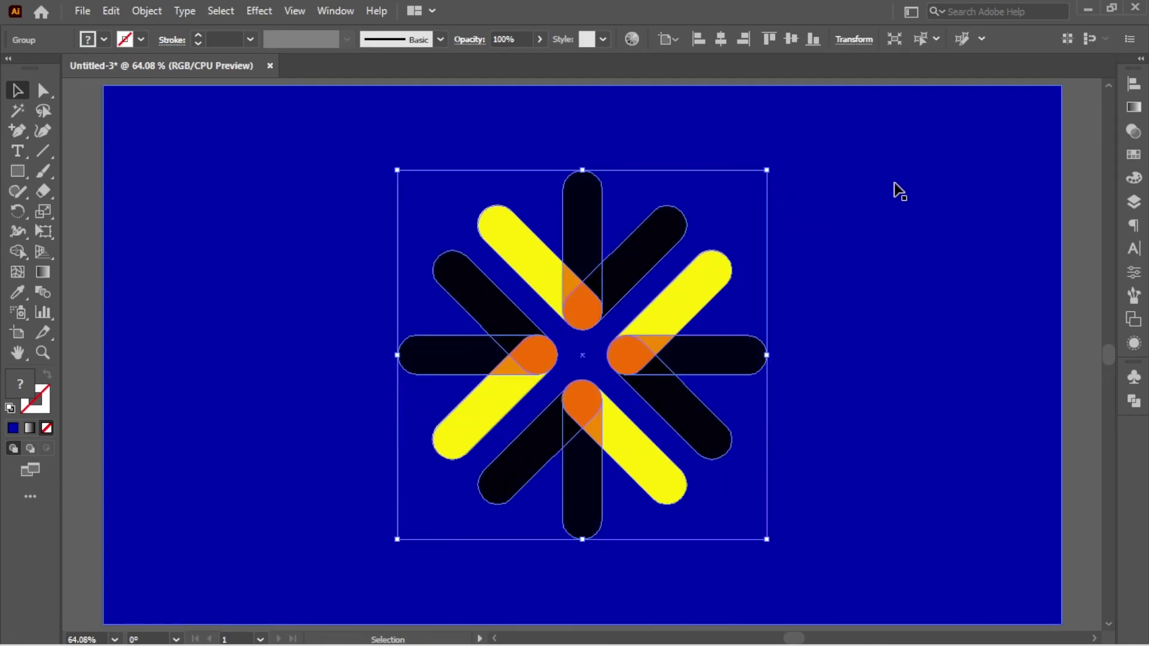
click(1086, 198)
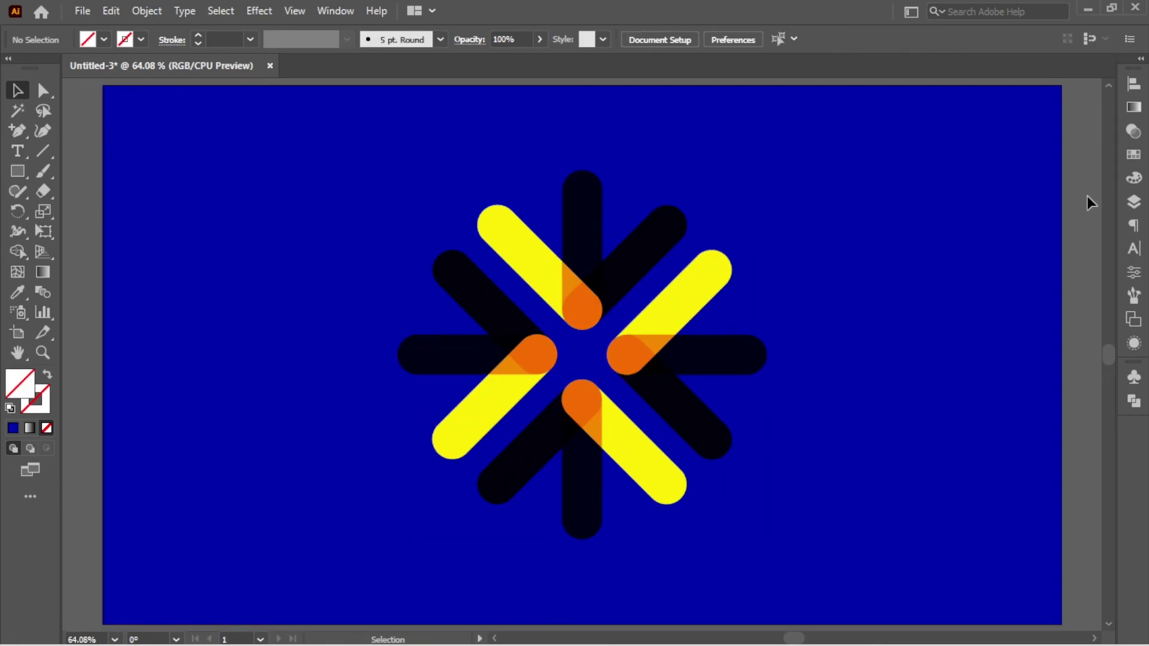